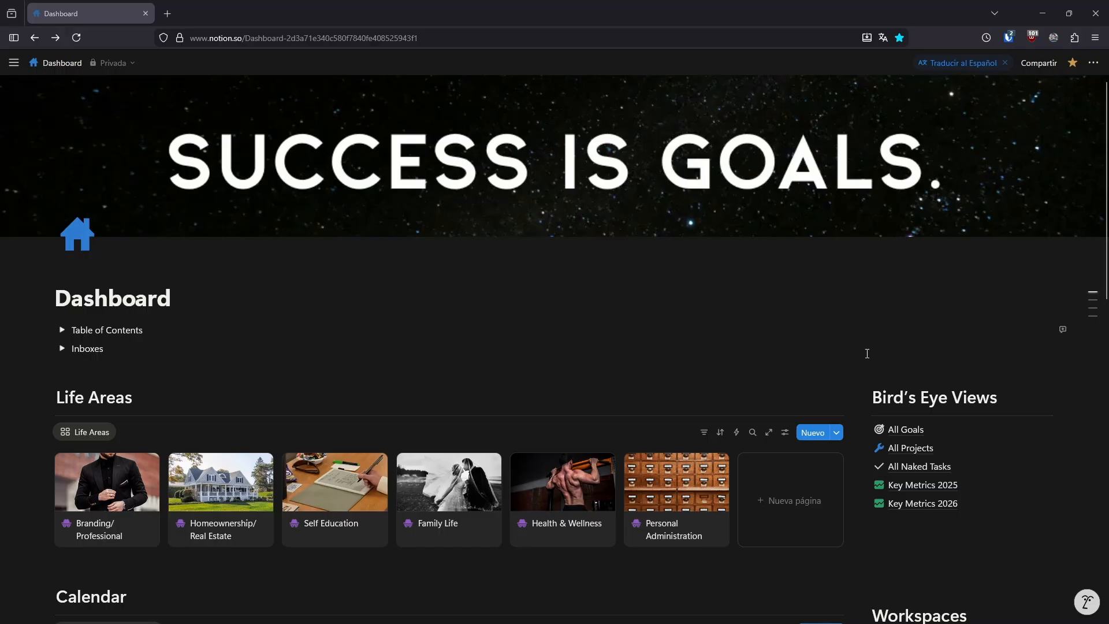
- Open the All Goals view and look through the goal cards in each year group from 2026 to 2036
click(905, 433)
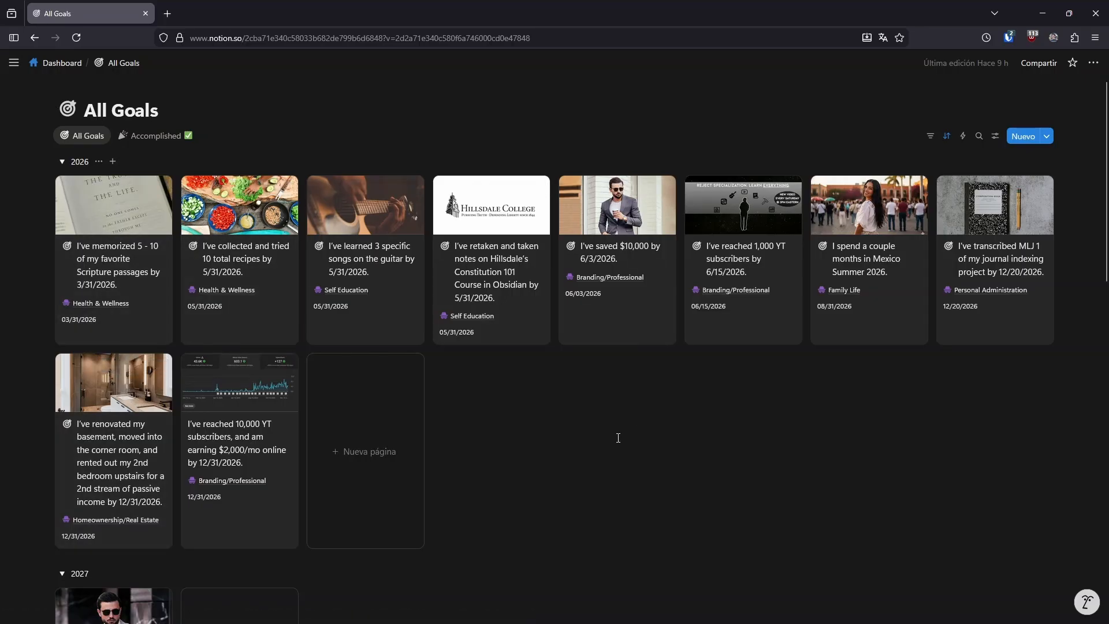
scroll(598, 413, down, 2)
scroll(546, 396, down, 2)
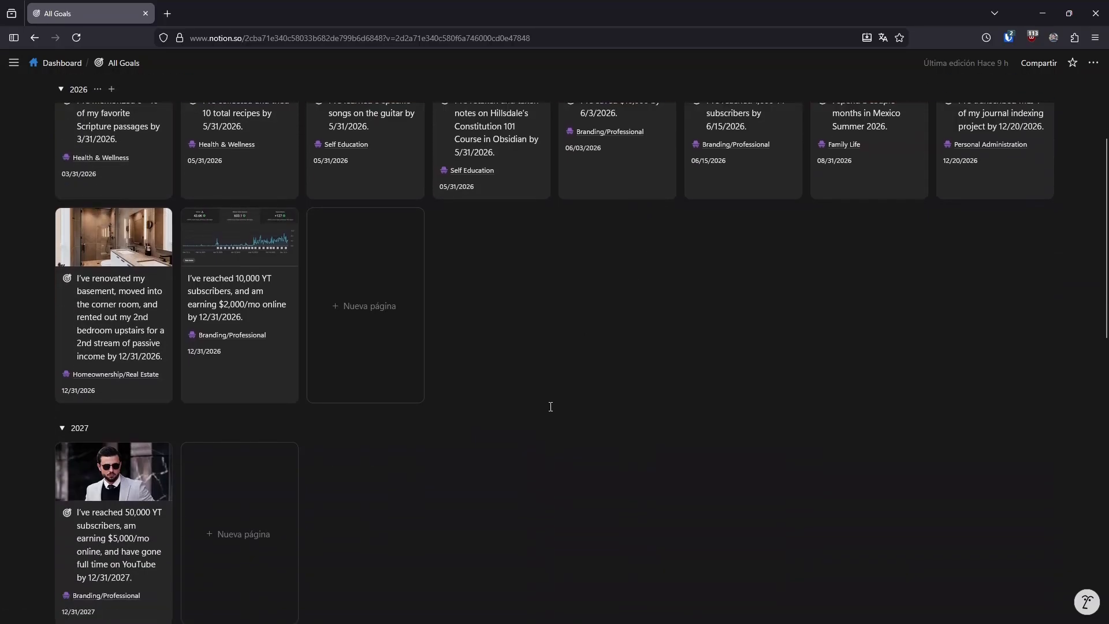
scroll(552, 404, down, 4)
scroll(558, 377, down, 2)
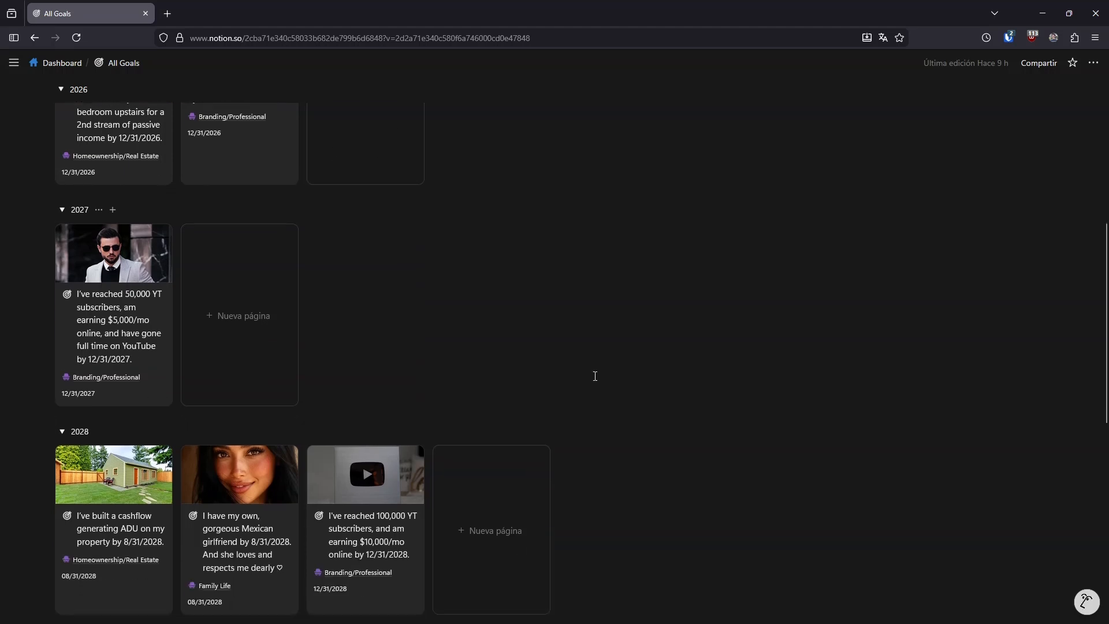
scroll(614, 376, down, 8)
scroll(628, 393, down, 2)
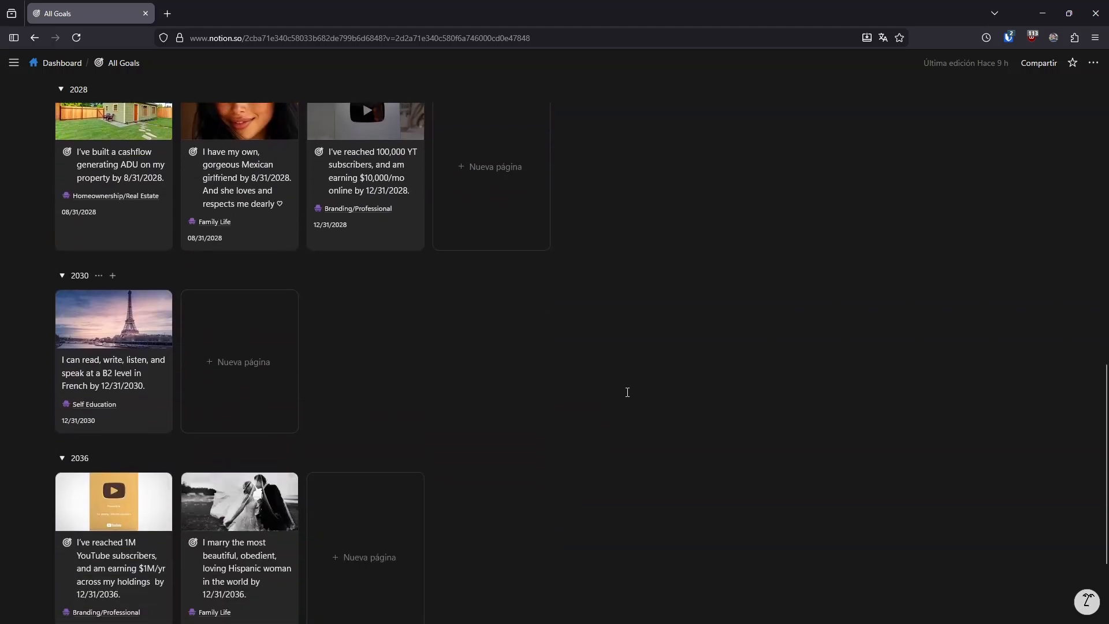
scroll(627, 392, down, 2)
scroll(627, 391, down, 2)
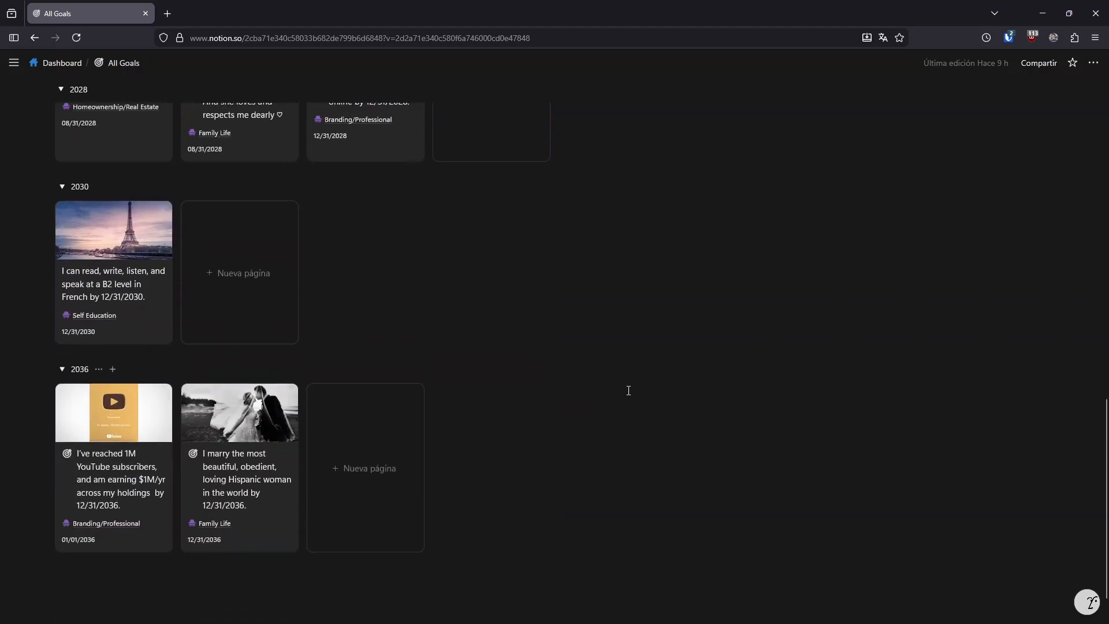
scroll(628, 411, up, 13)
scroll(626, 411, up, 11)
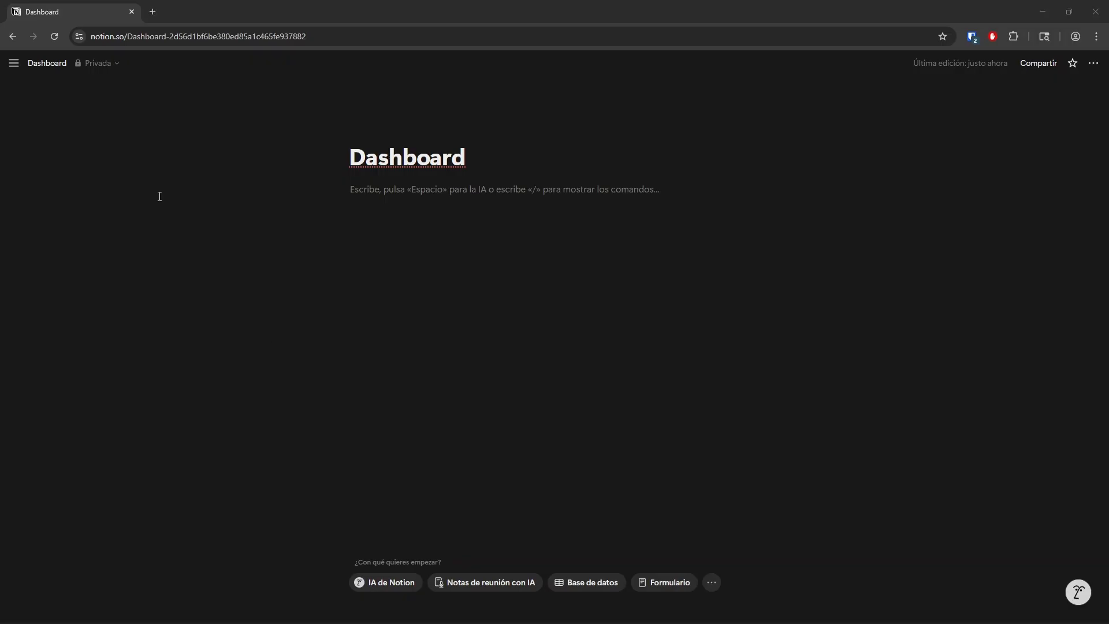
- On the Databases page, create a full-page database below Tasks & Projects and name it Goals
click(390, 195)
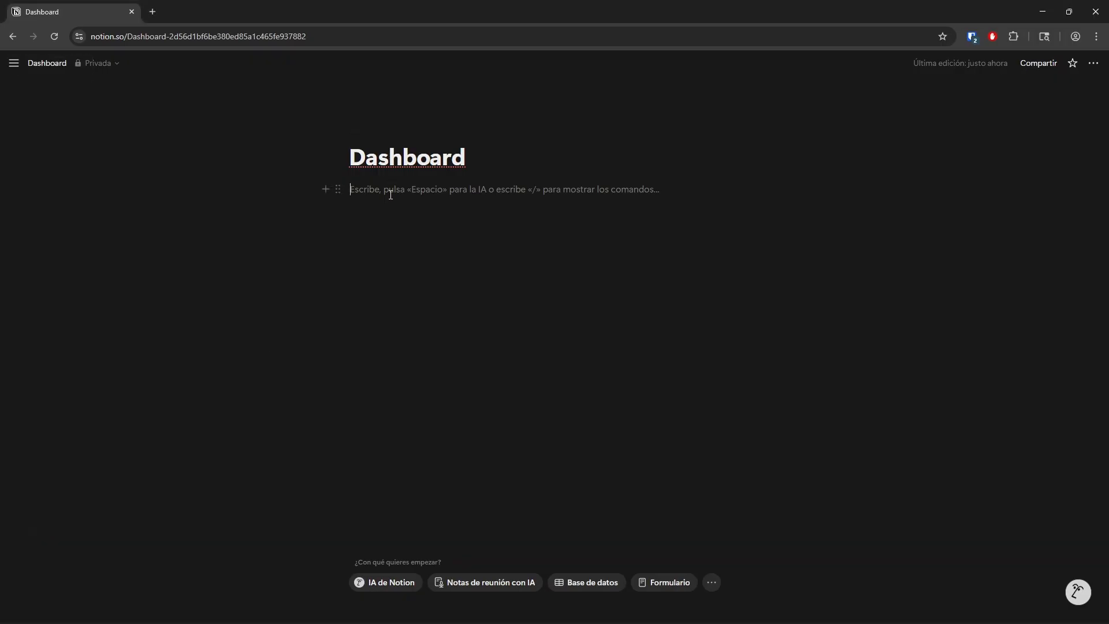
mouse_move(12, 65)
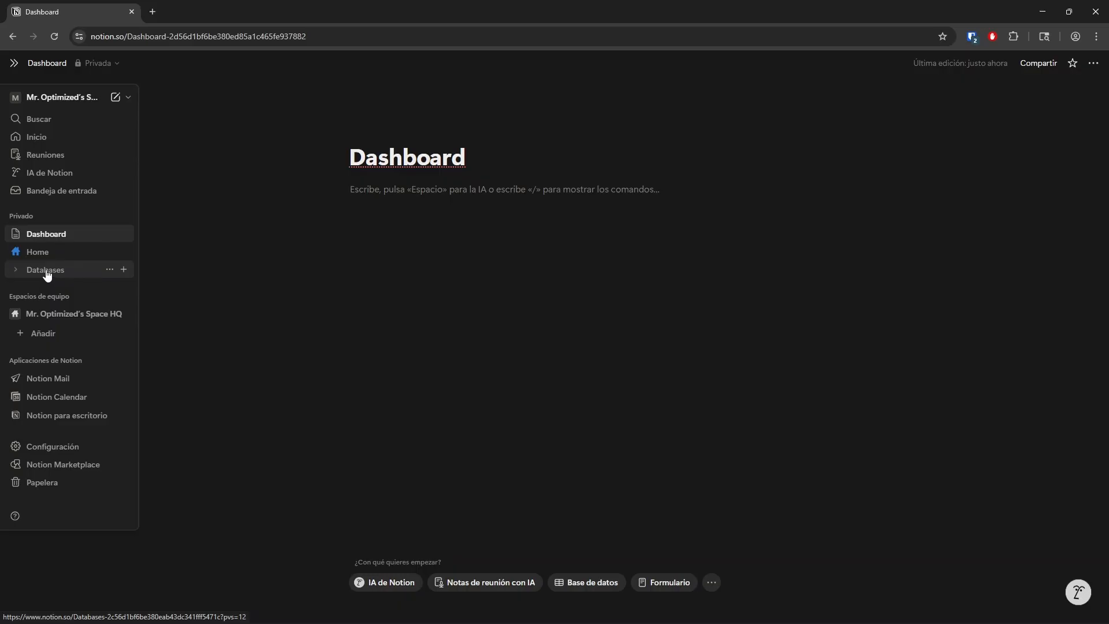
click(47, 270)
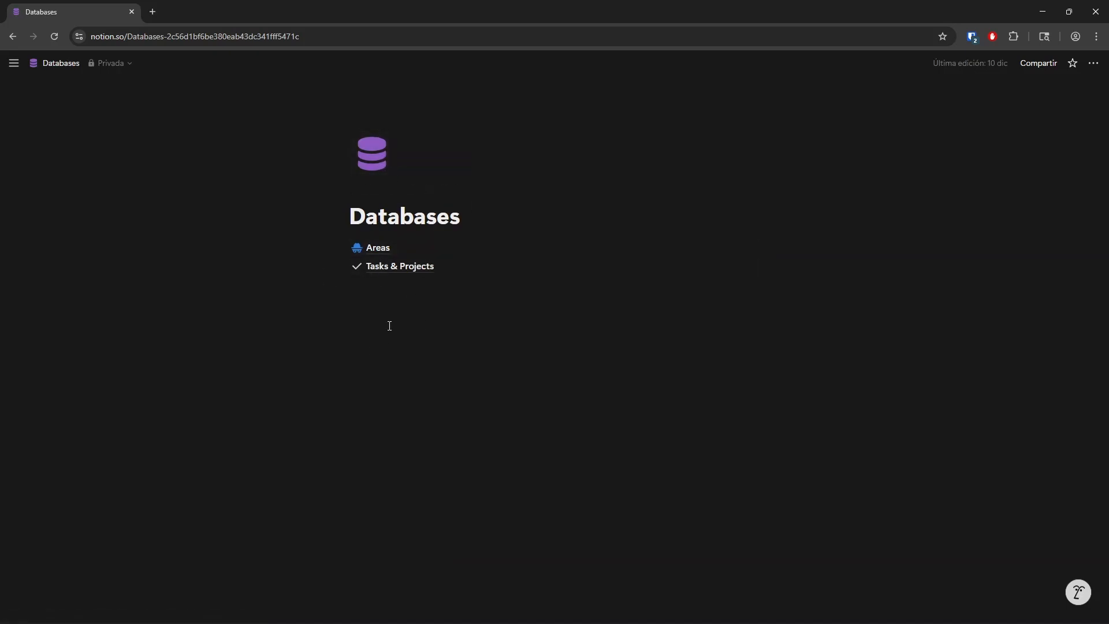
click(404, 396)
text(/)
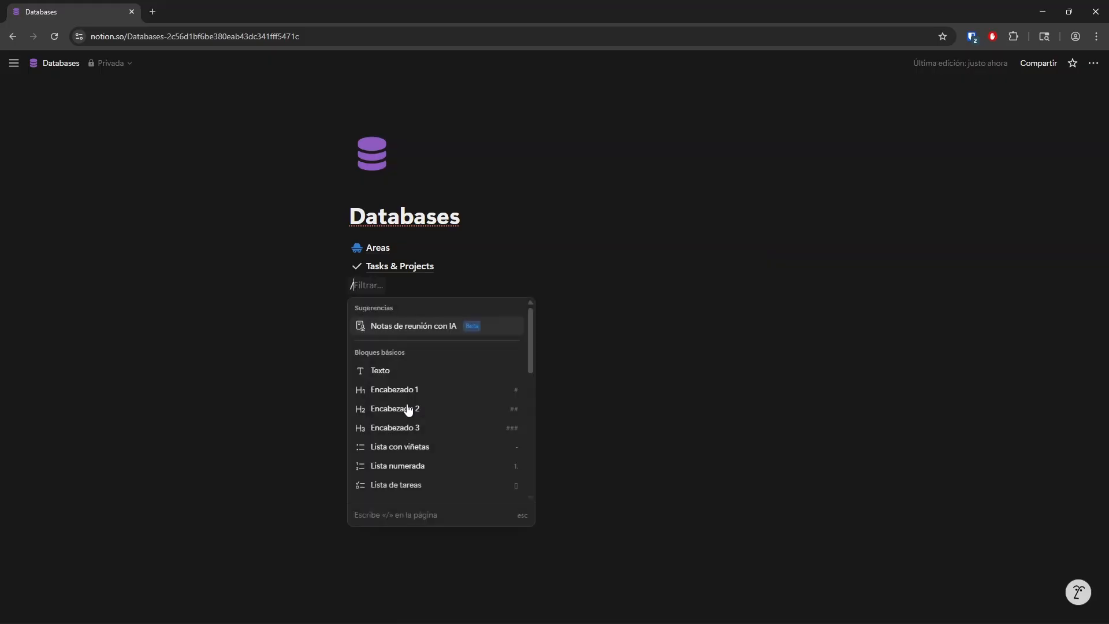
text(base)
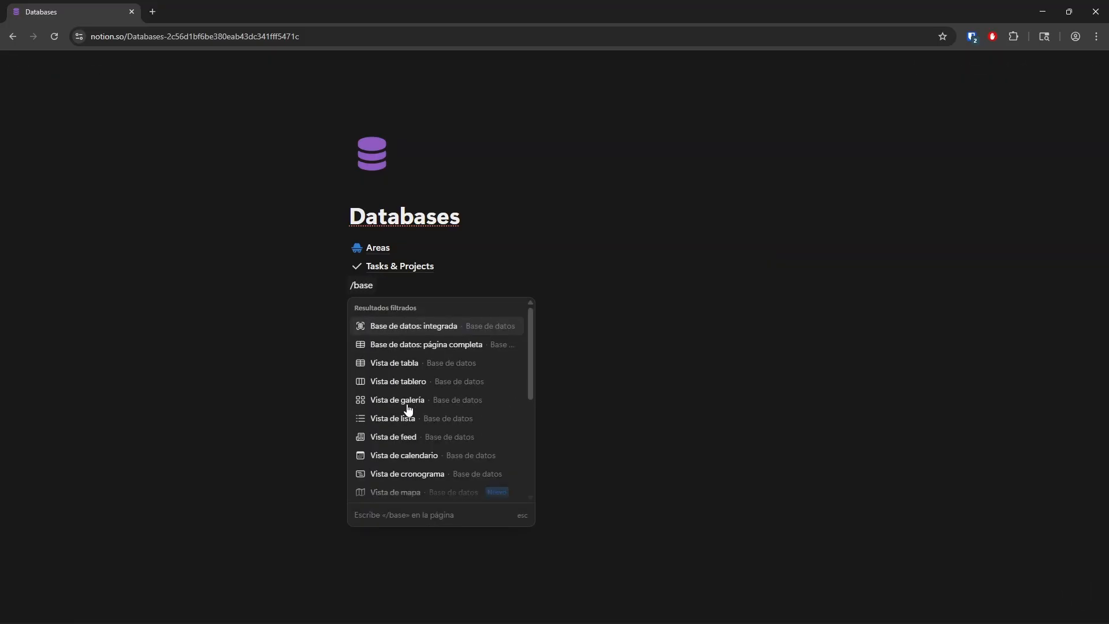
click(414, 344)
click(141, 114)
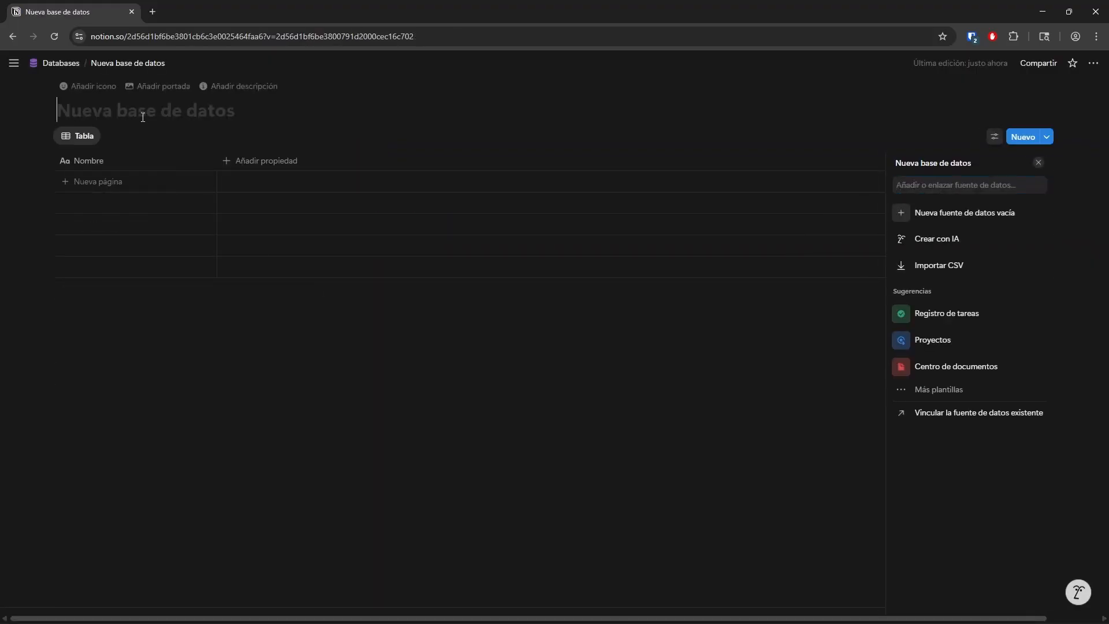
text(Goals)
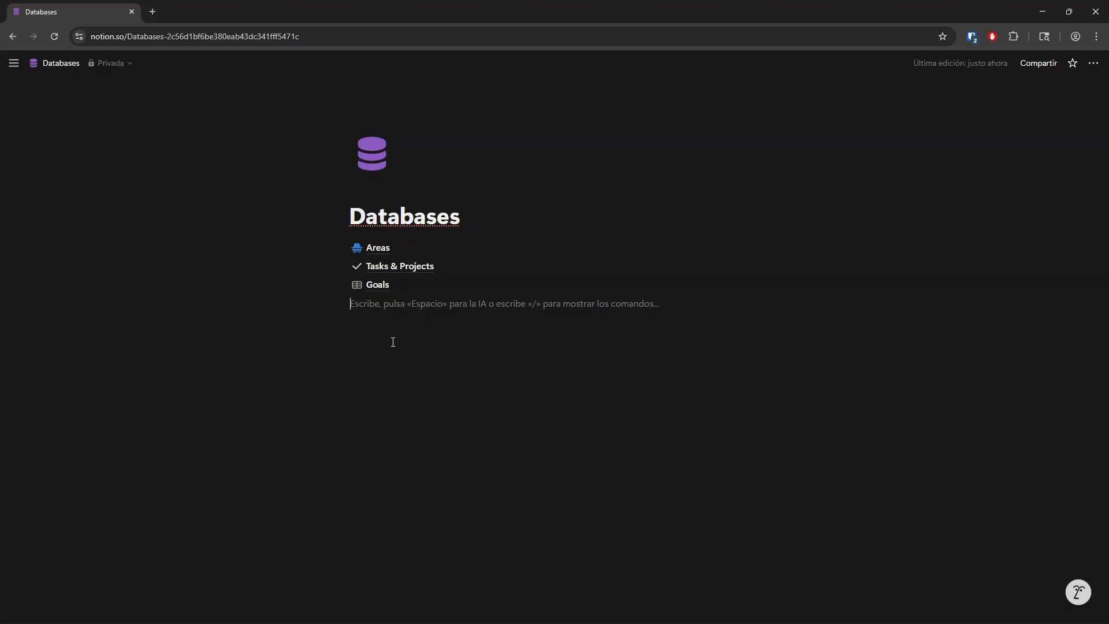
- Give the new Goals database a target icon and open it
click(357, 284)
click(374, 288)
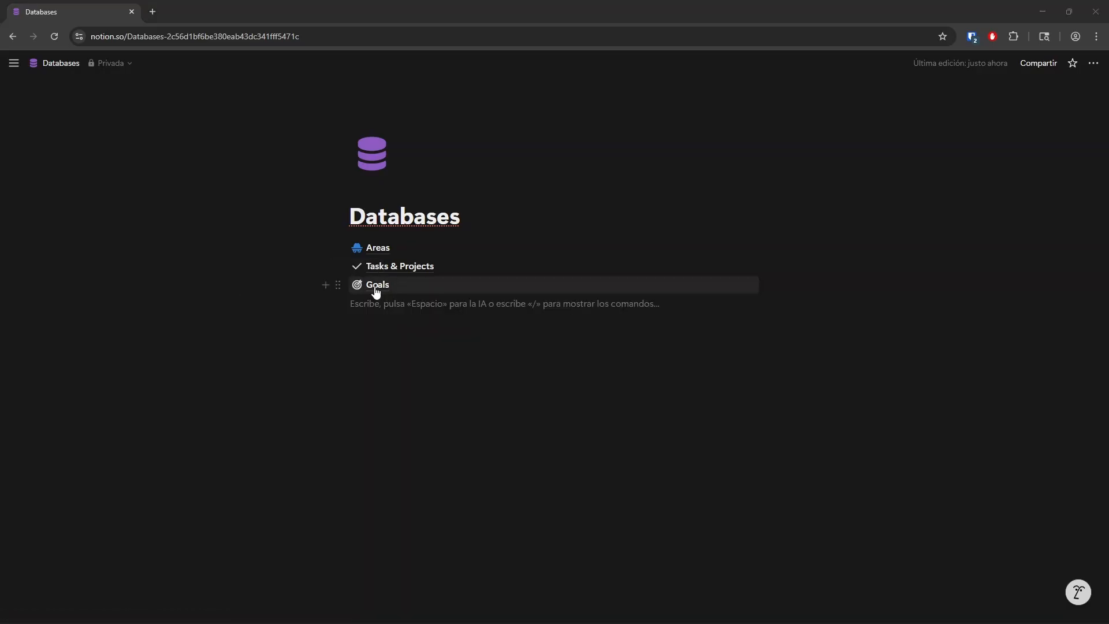
click(376, 286)
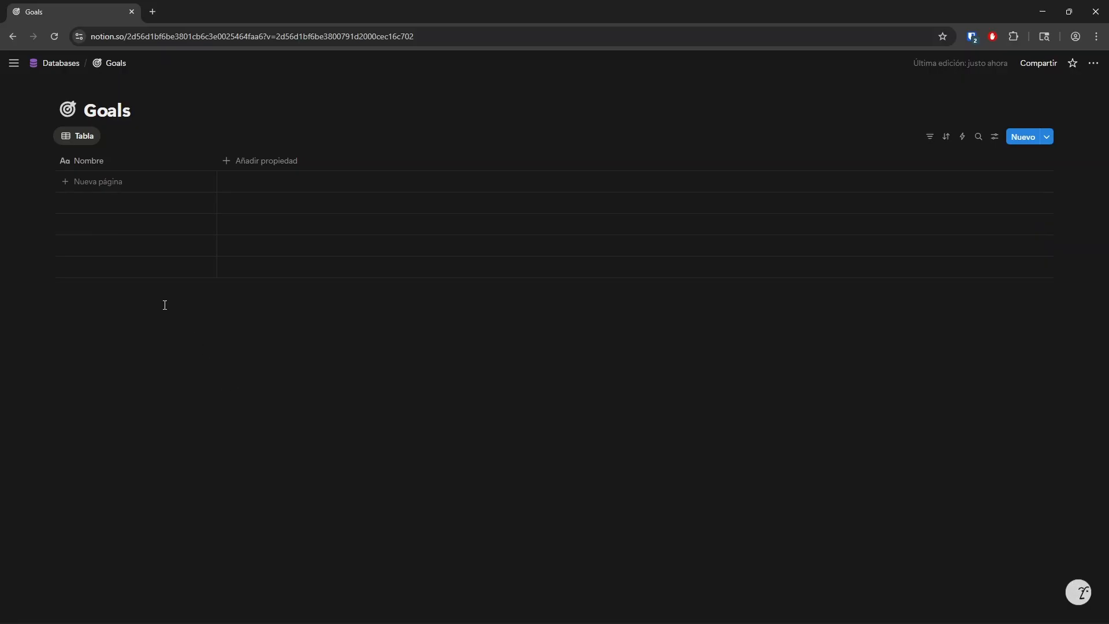
- Add three goals: I've memorized 5 - 10 Scripture passages by 3/31/2026, learned 3 specific songs on the guitar by 5/31/2026, and reached 1,000 YT subscribers by 6/15/2026
mouse_move(13, 64)
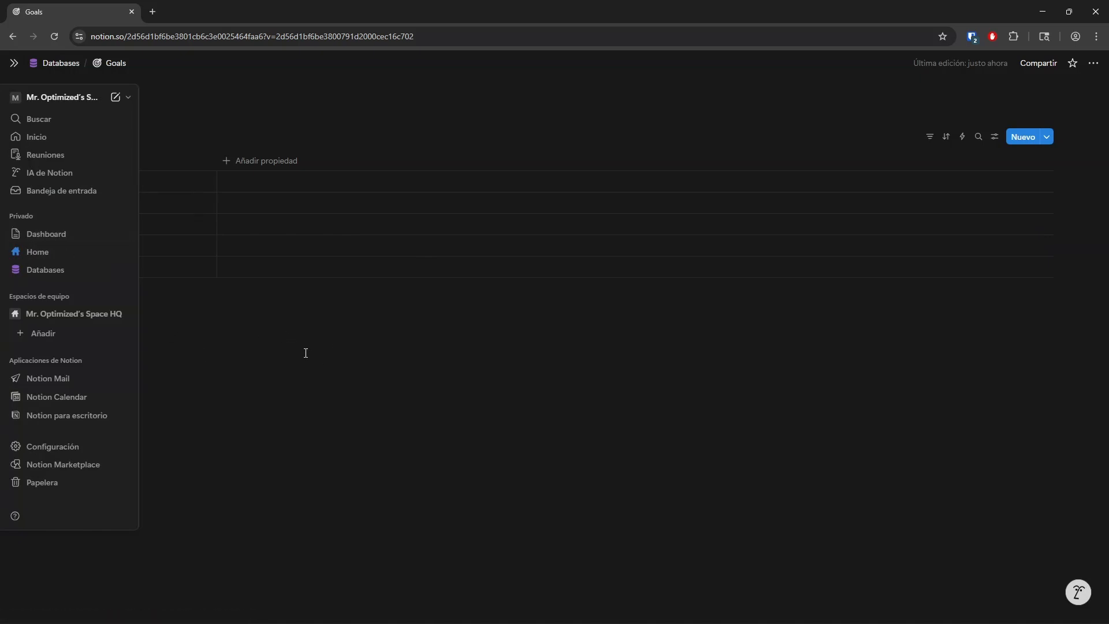
click(128, 181)
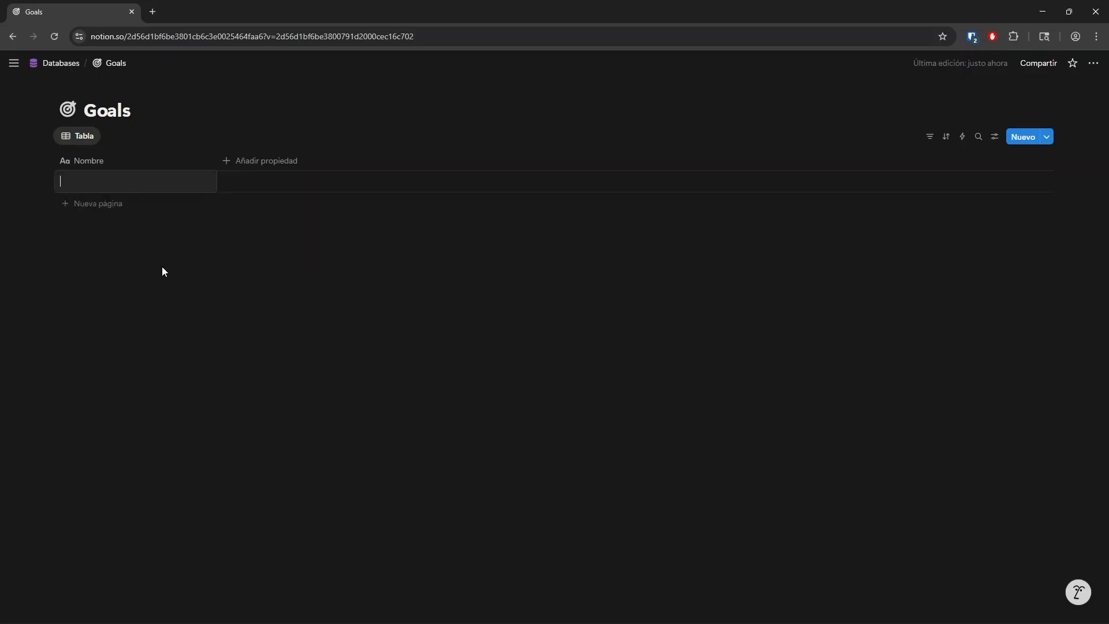
text(I’ve memorized 5 - 10 of my favorite Scripture passages by 3/31/2026. I’ve learned 3 specific songs on the guitar by 5/31/2026. I’ve reached 1,000 YT subscribers by 6/15/2026.)
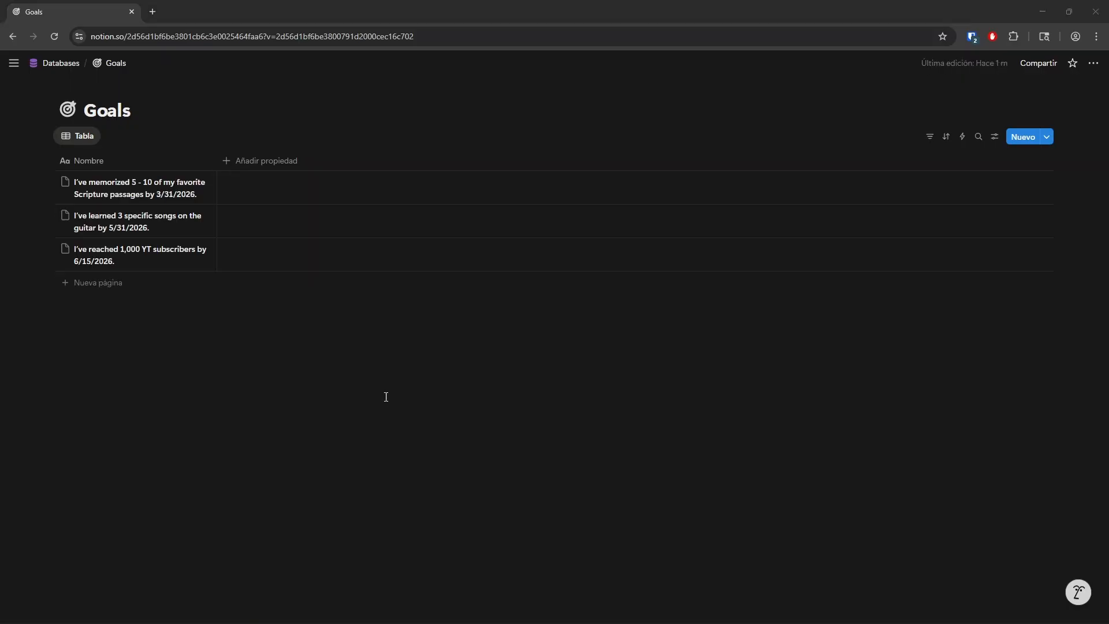
- Add the suggested Target Completion Date property to the Goals table and rename it Target Date
click(234, 168)
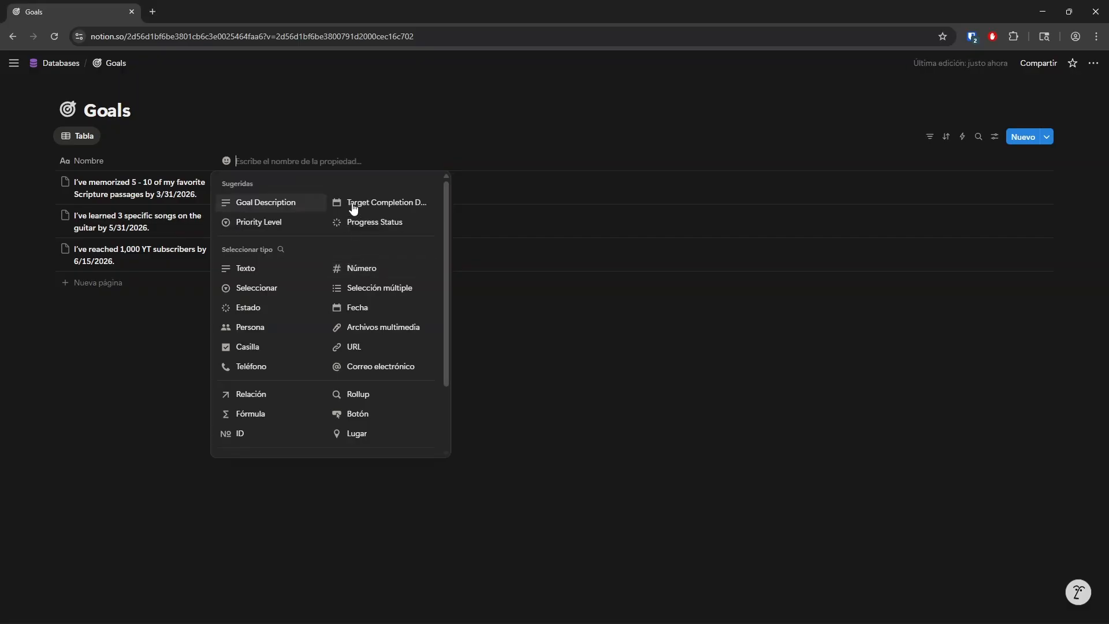
click(354, 207)
click(277, 162)
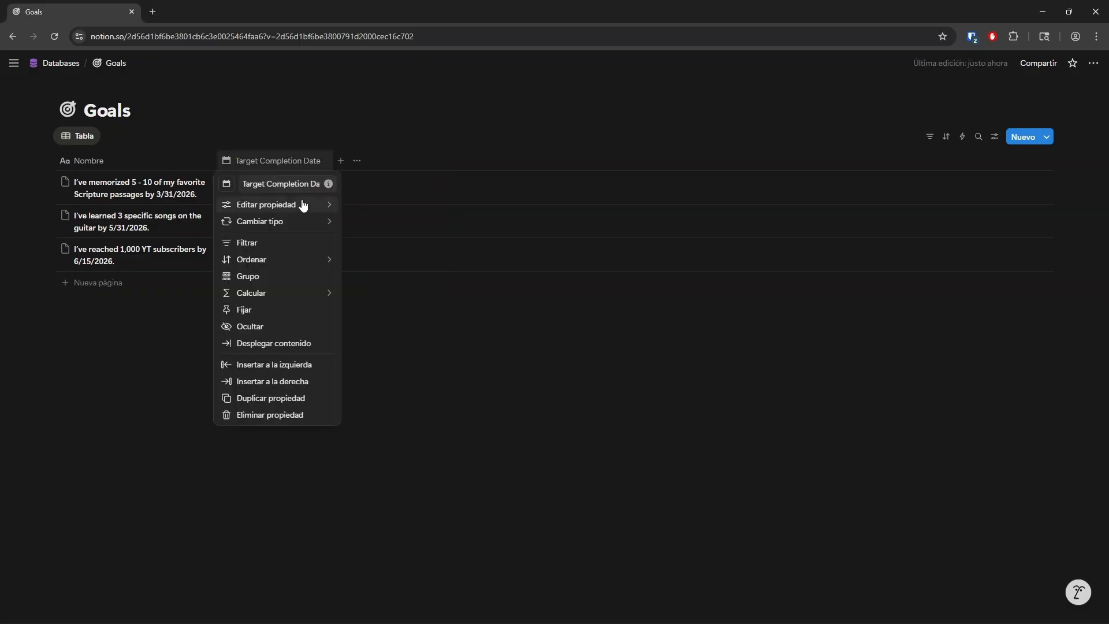
click(306, 183)
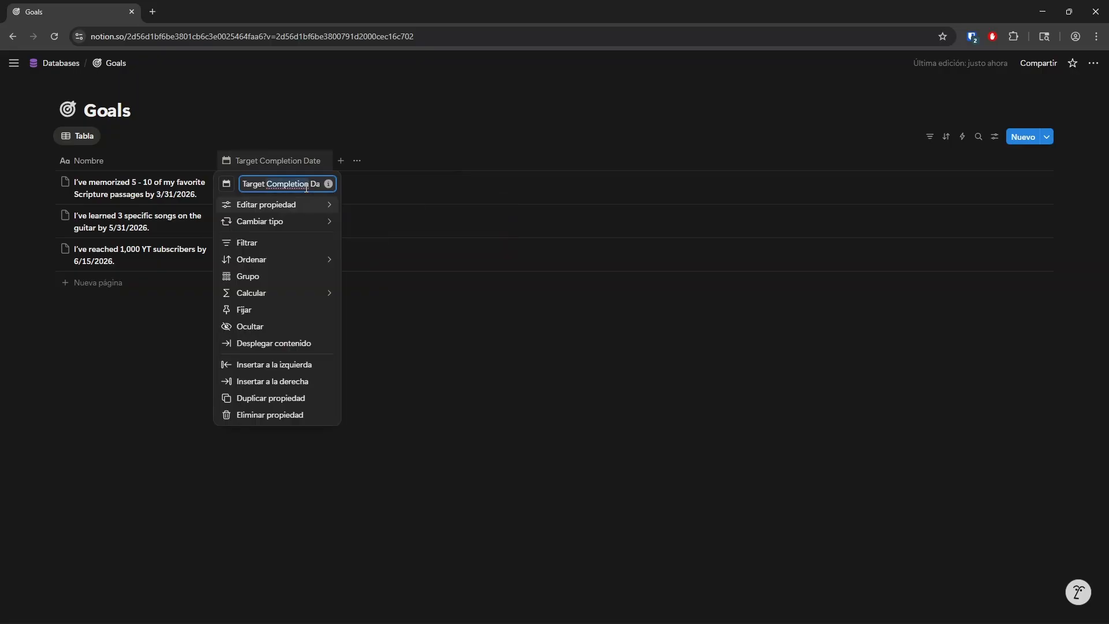
key(ctrl+BackSpace)
key(BackSpace)
key(Return)
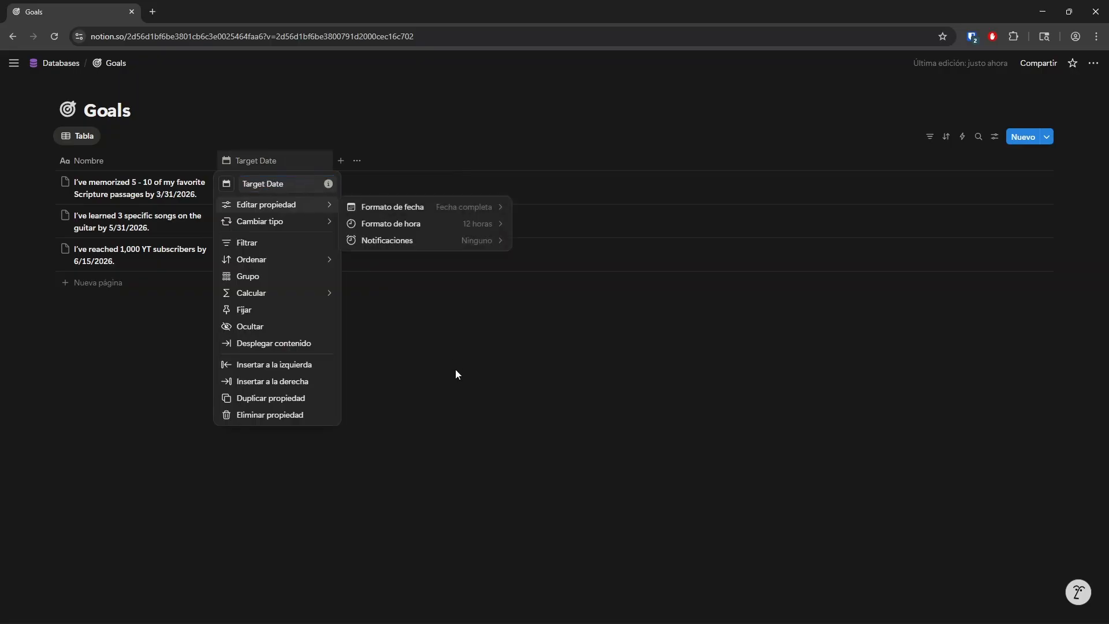
- Set the Target Date property's date format to month/day/year (Mes/día/año)
click(385, 208)
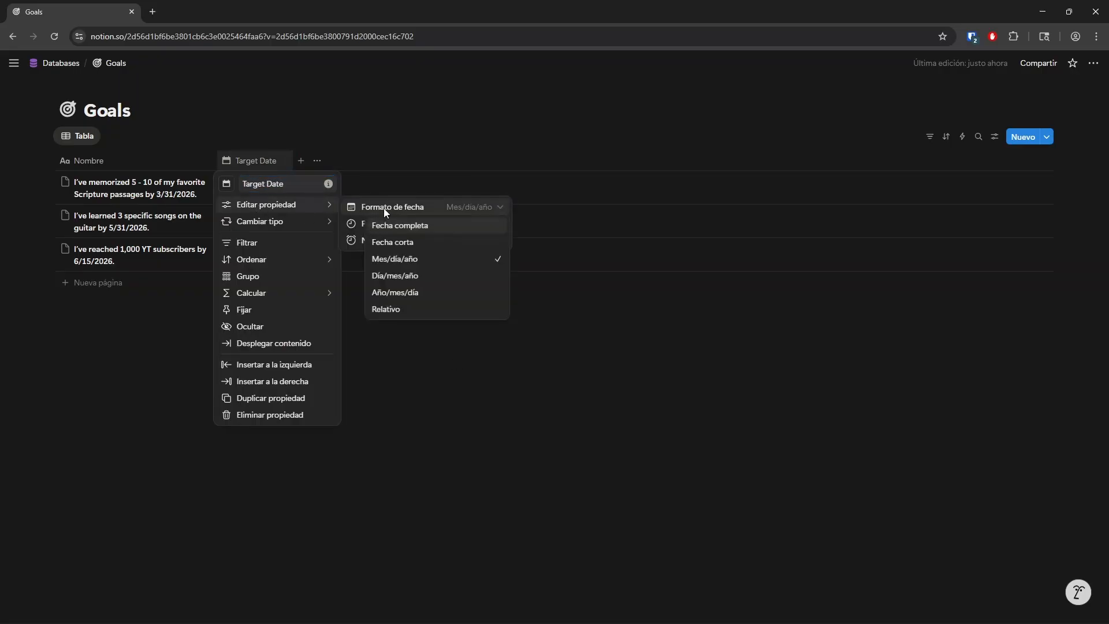
click(407, 387)
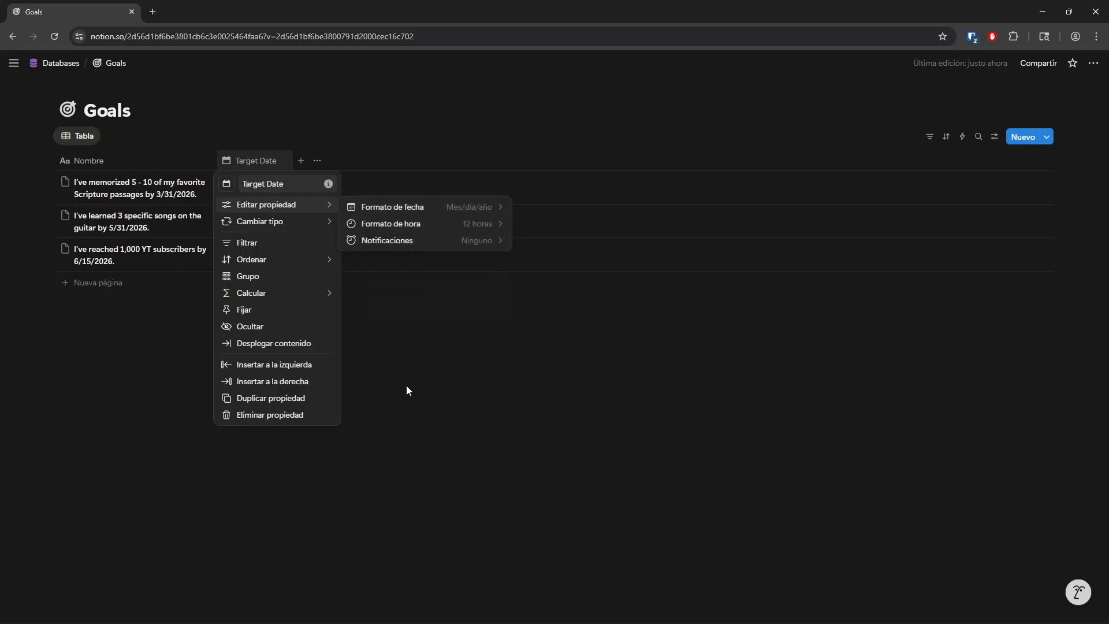
click(403, 383)
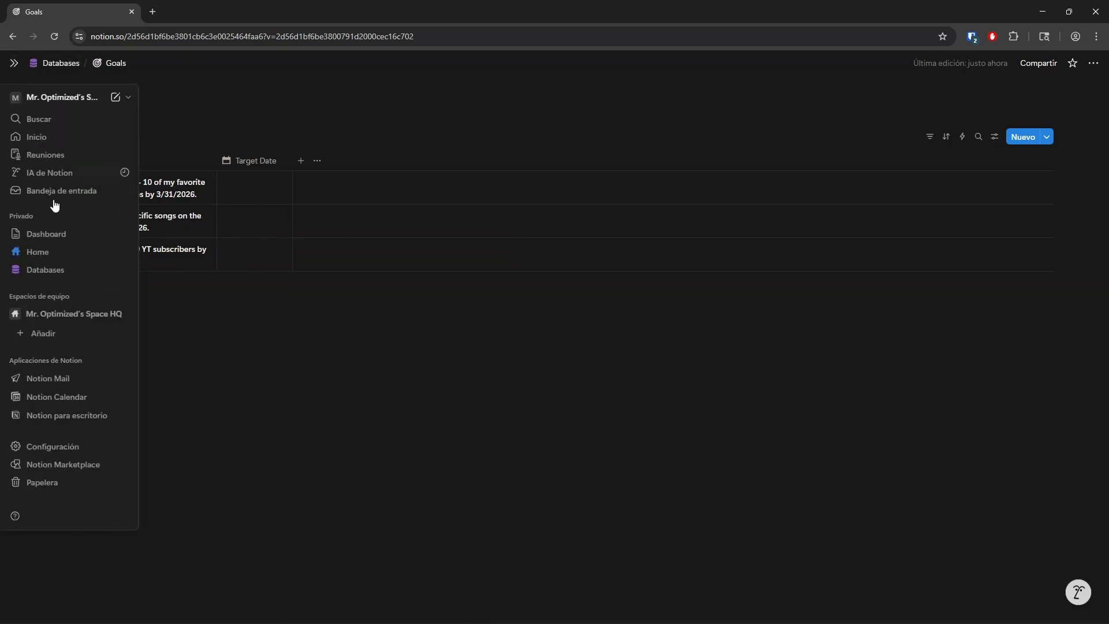
- Try inserting a gallery view on the Dashboard page, linking it to the Goals data source and using its existing Tabla view
click(54, 234)
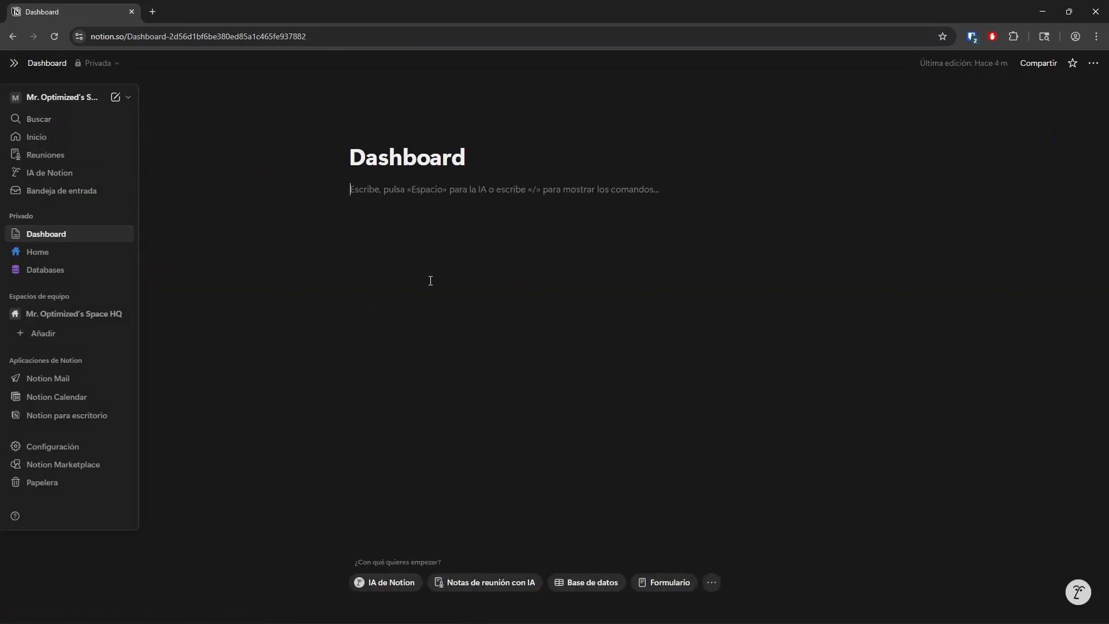
click(430, 281)
text(/)
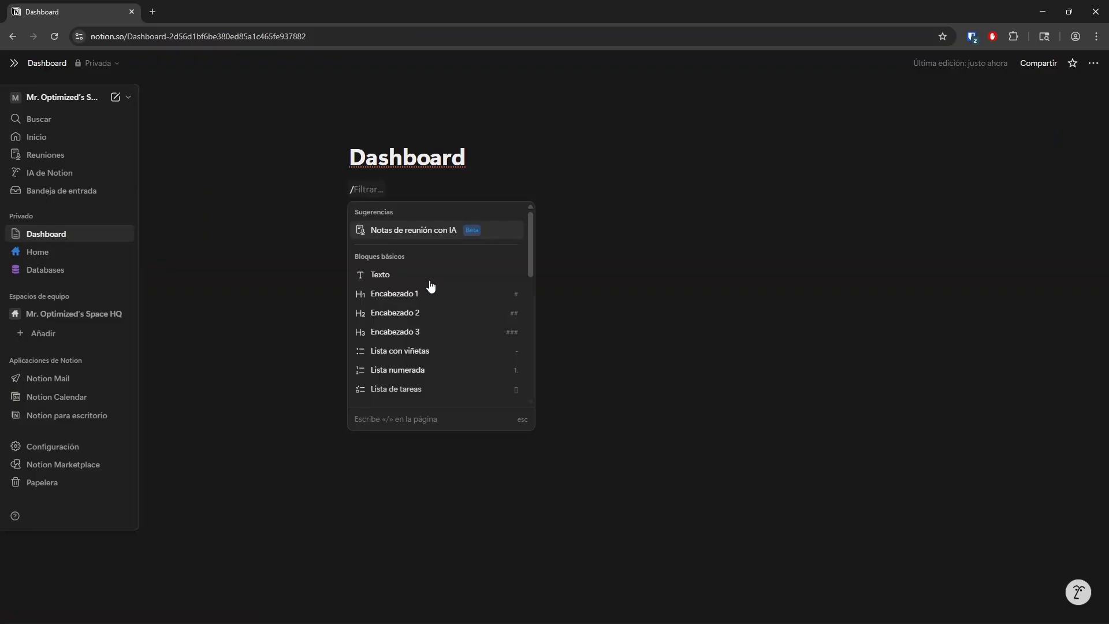
text(vista)
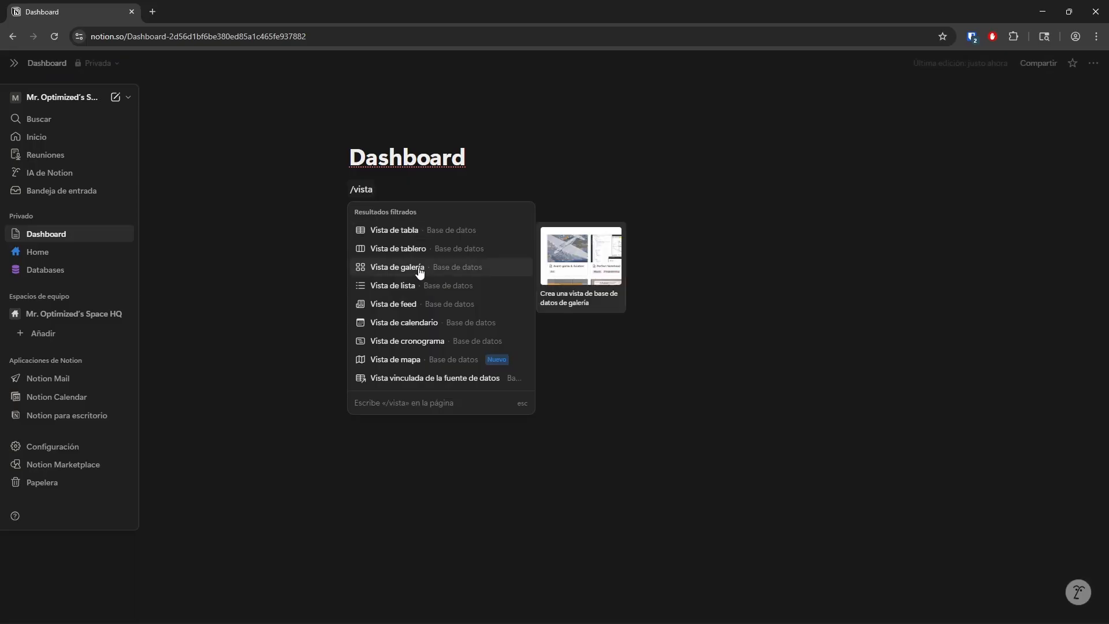
click(375, 270)
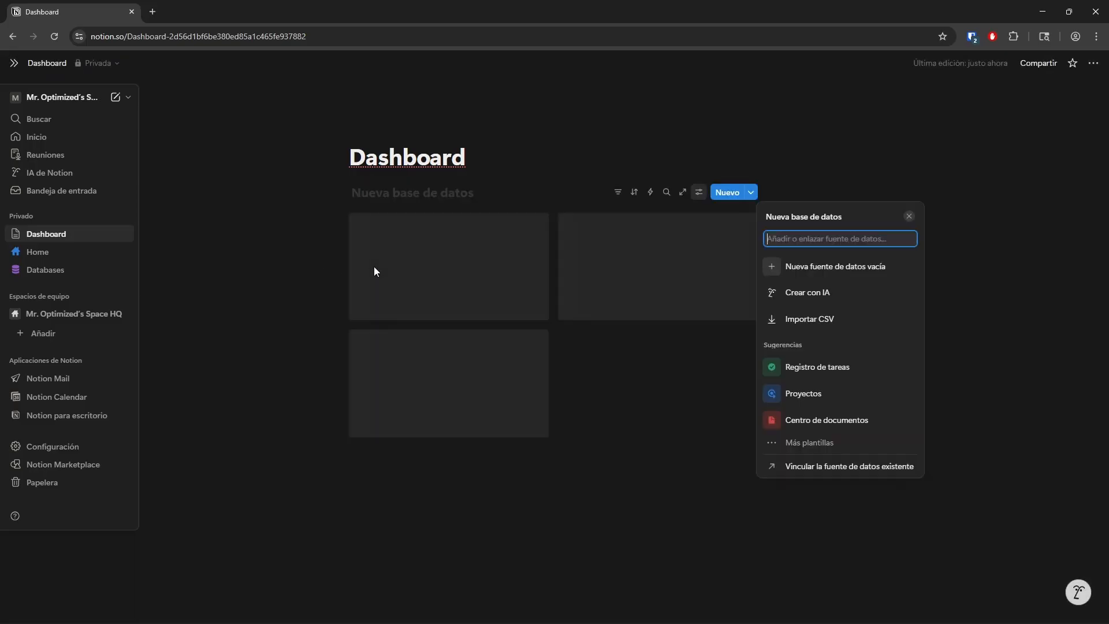
text(goal)
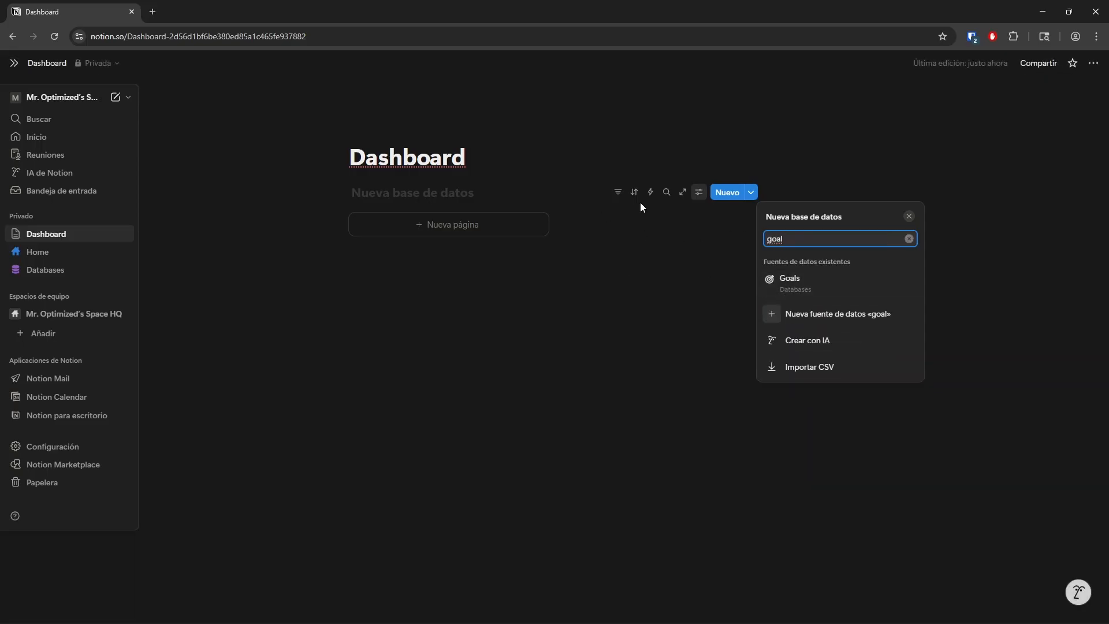
click(790, 286)
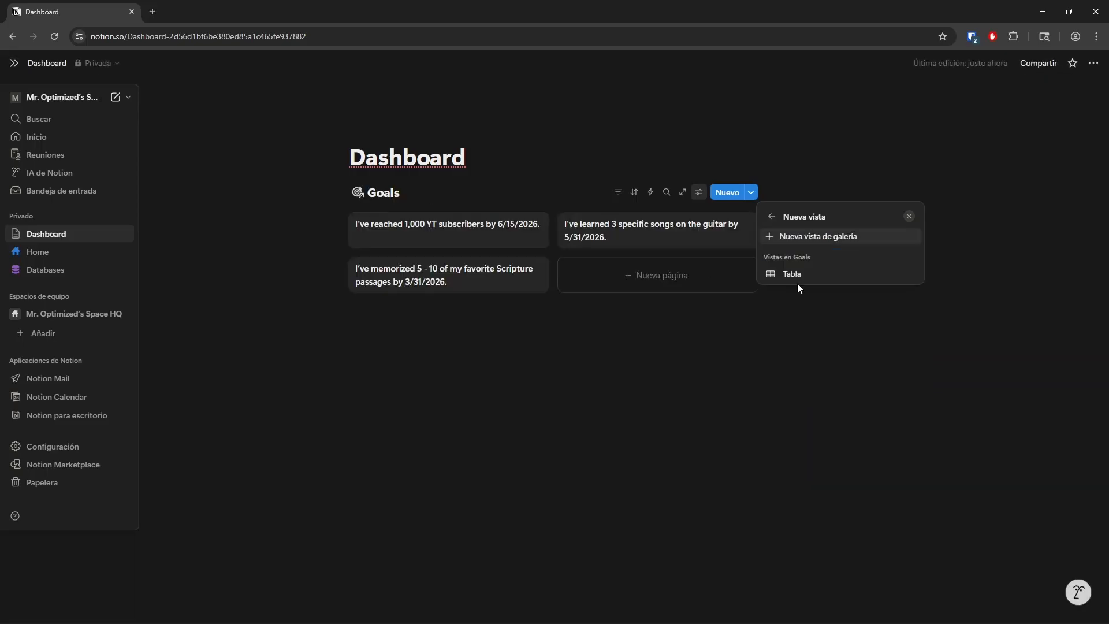
click(436, 359)
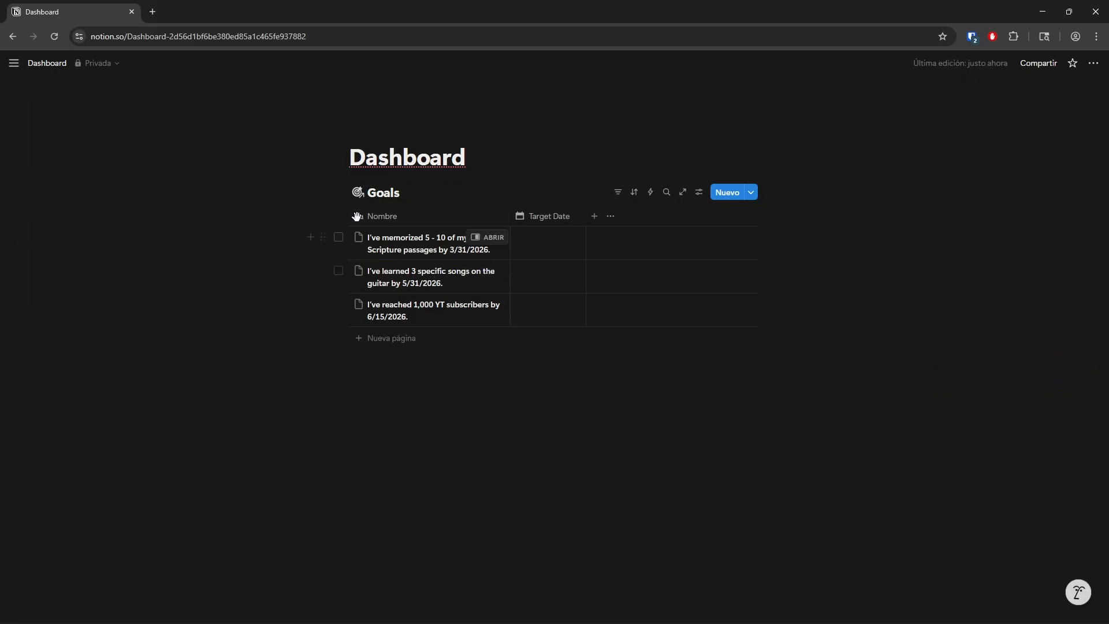
- Delete the linked Goals view from the Dashboard page
click(334, 193)
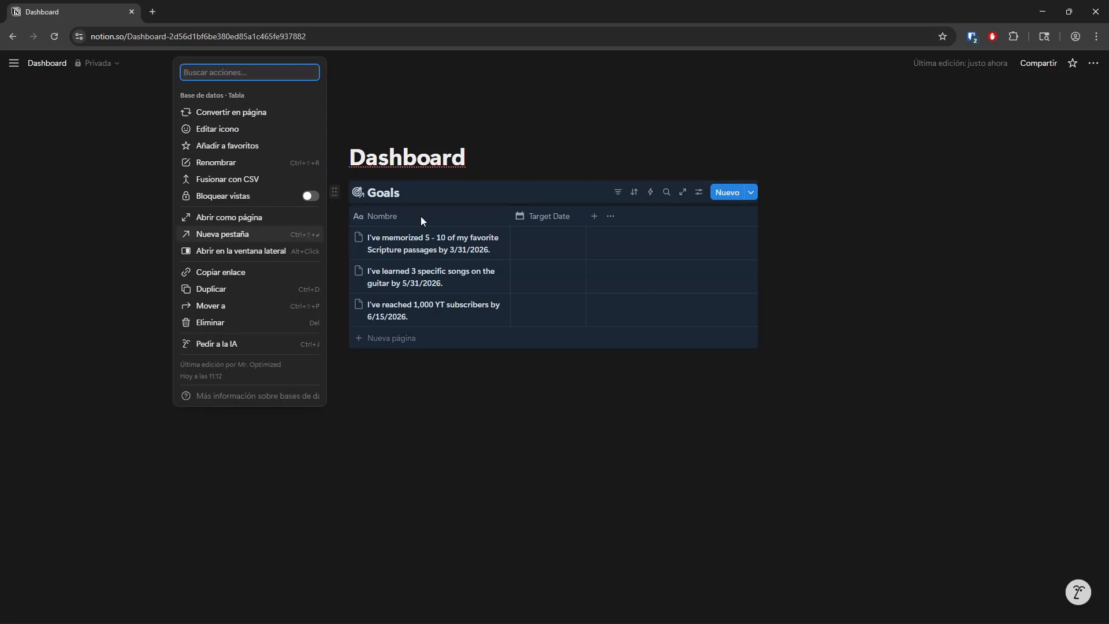
click(216, 322)
- Return to the Databases page that holds the Goals database
mouse_move(13, 63)
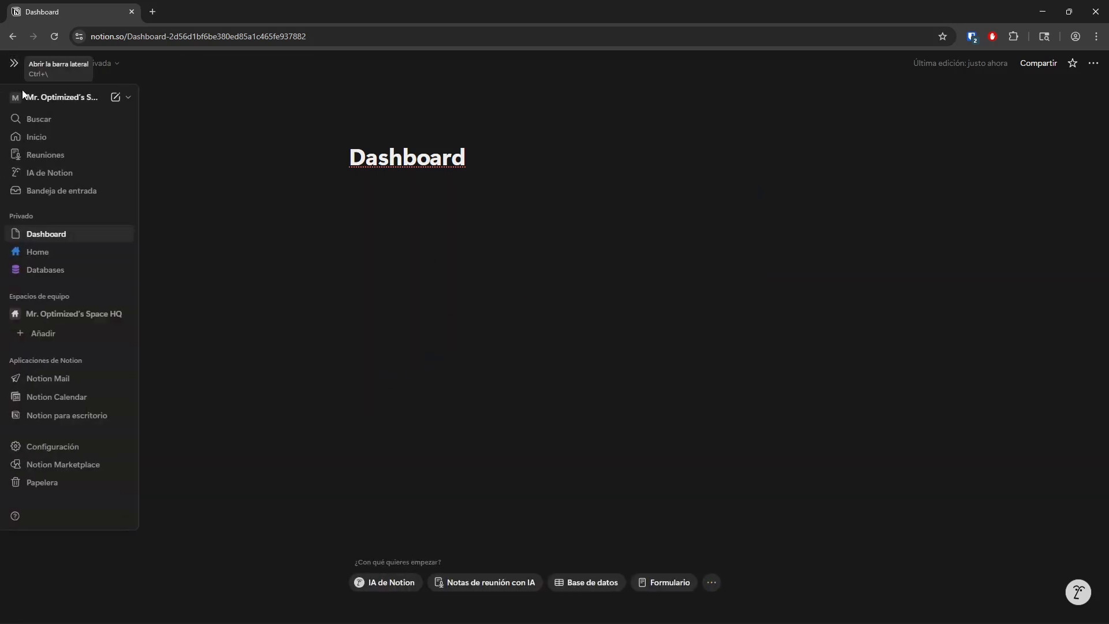
click(34, 269)
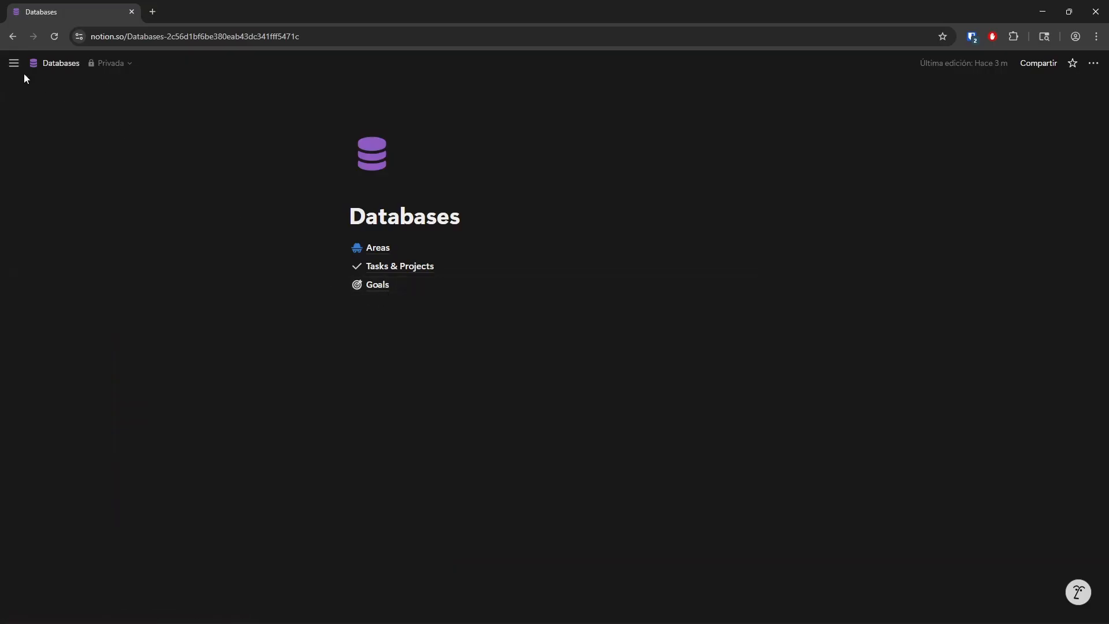
- Insert a new gallery view on the Dashboard page linked to the existing Goals data source
mouse_move(24, 72)
click(46, 235)
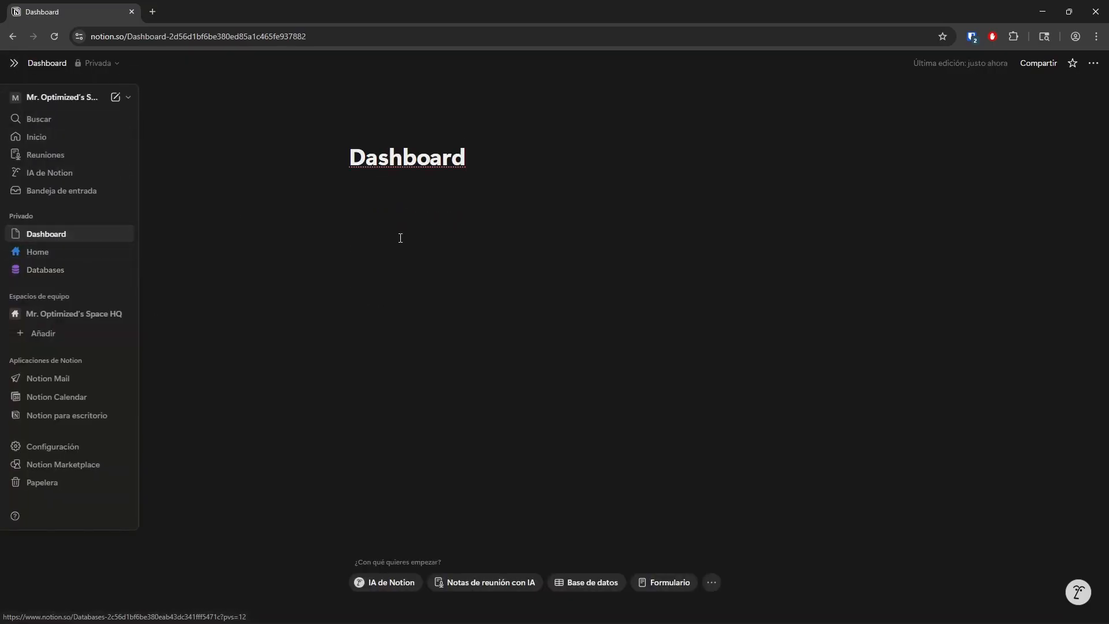
click(400, 236)
text(/vista)
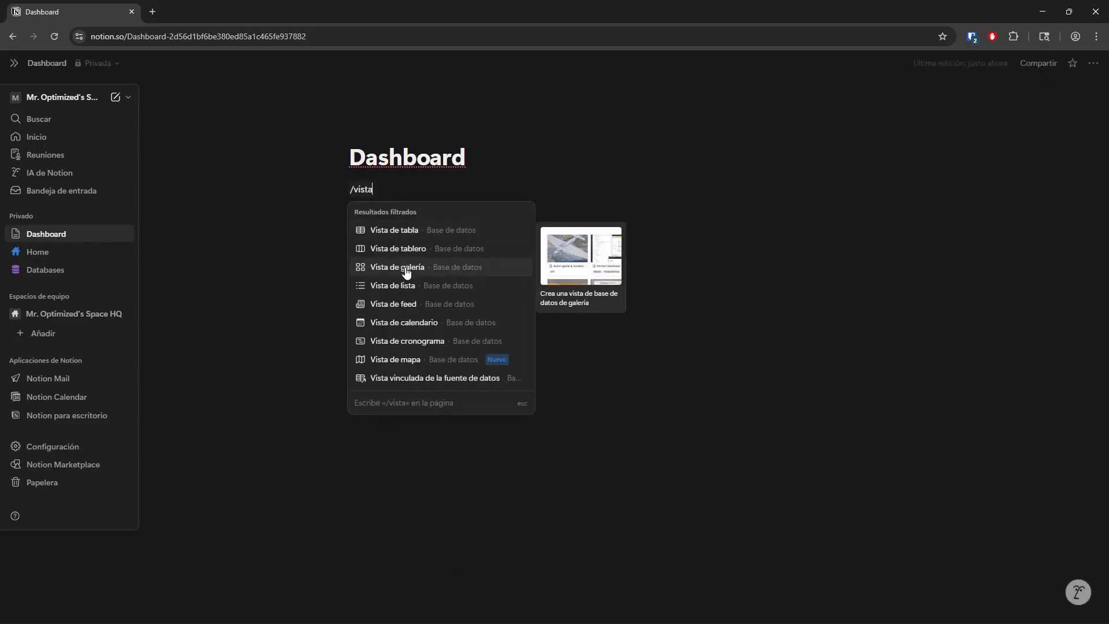
click(405, 267)
text(goal)
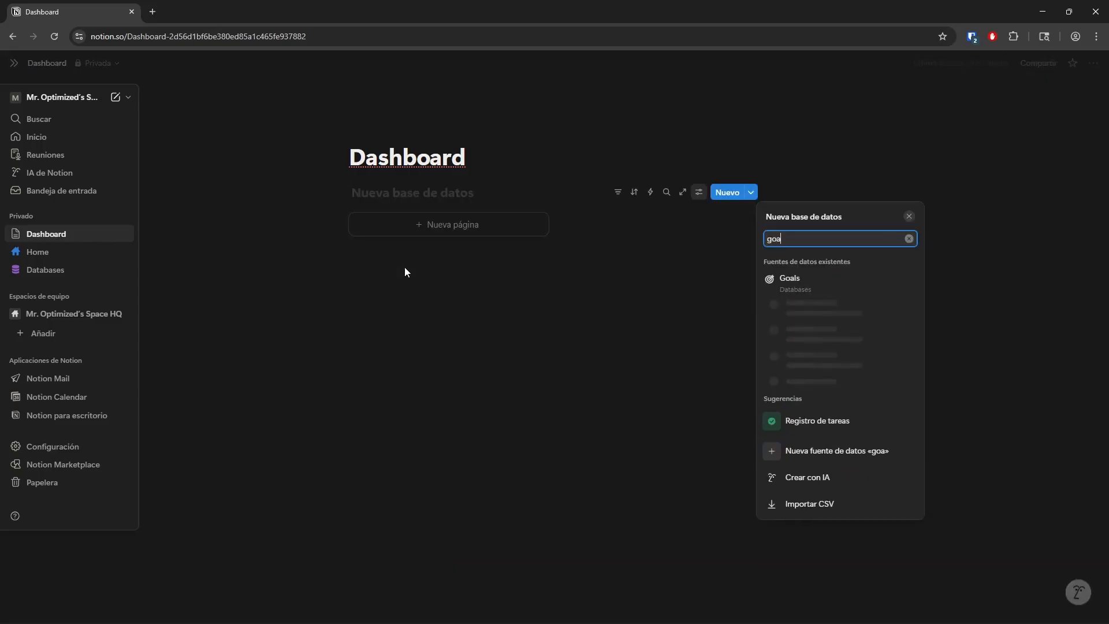
click(787, 281)
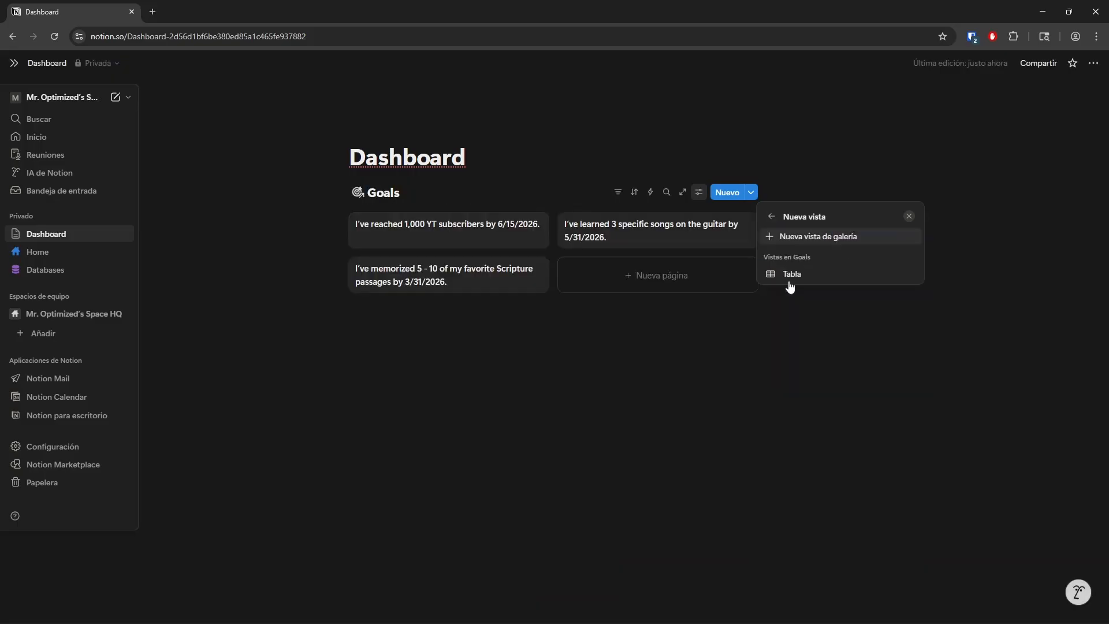
click(508, 361)
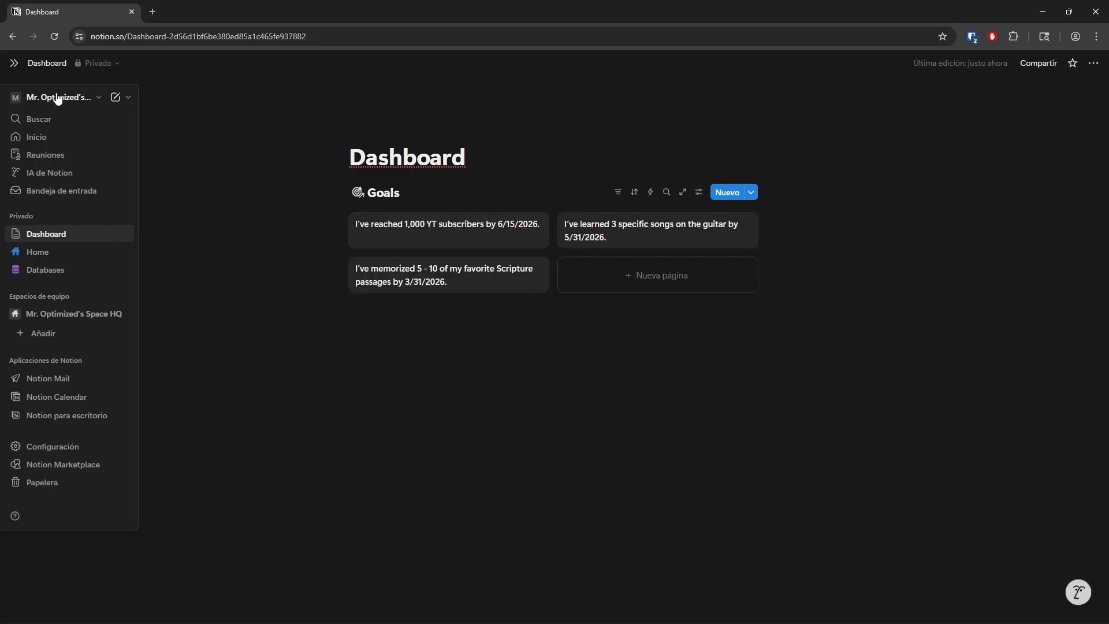
click(451, 379)
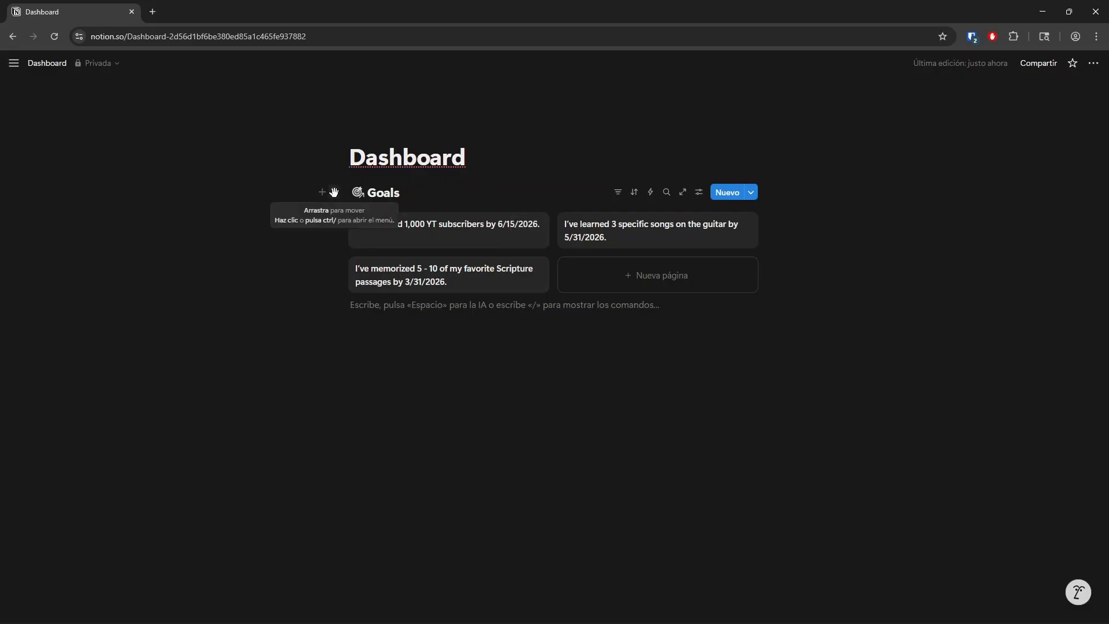
- Convert the linked Goals gallery on the Dashboard into a page and open that page
click(335, 192)
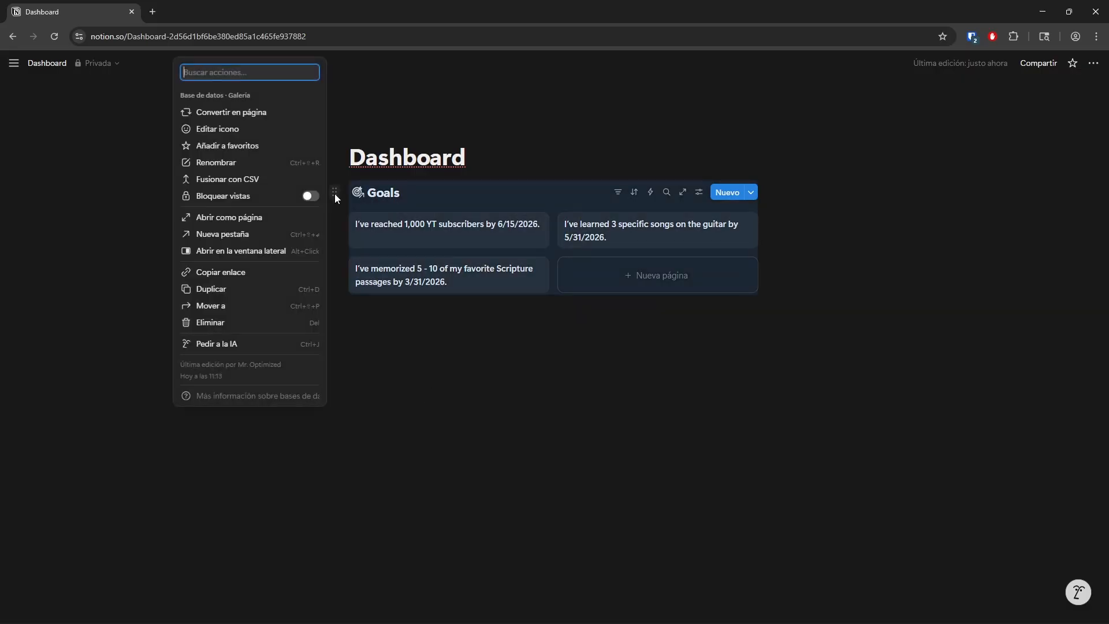
click(231, 118)
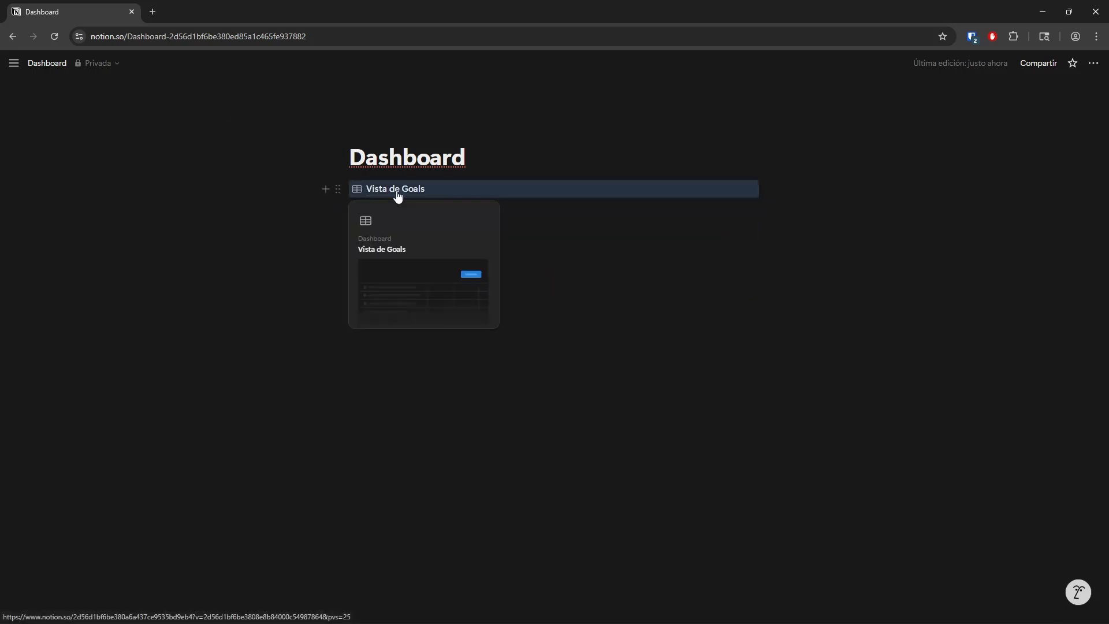
click(398, 195)
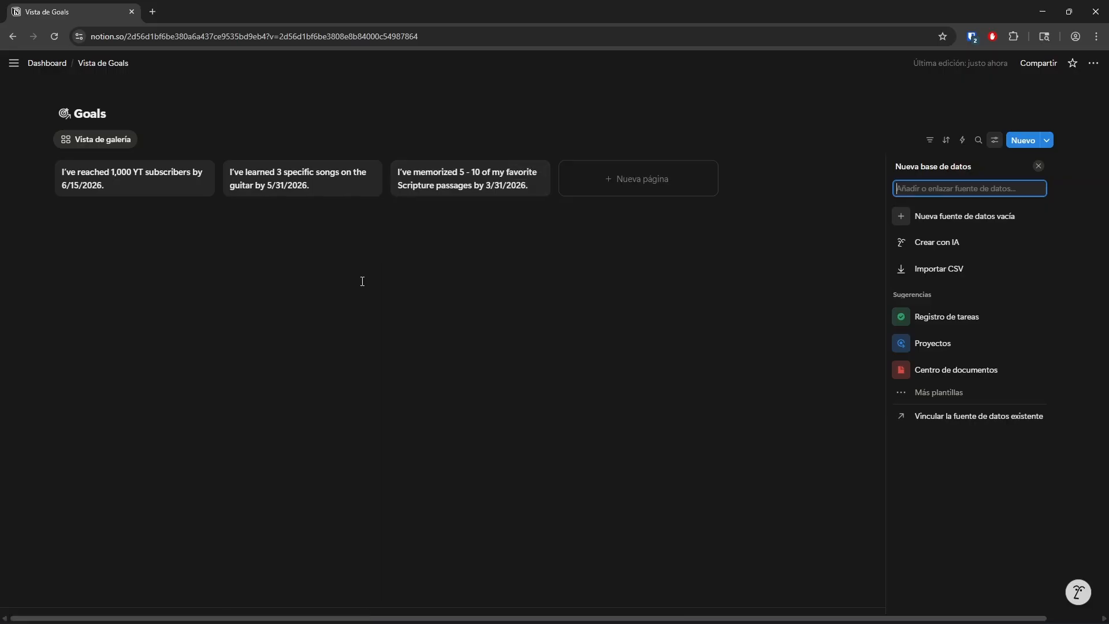
click(488, 453)
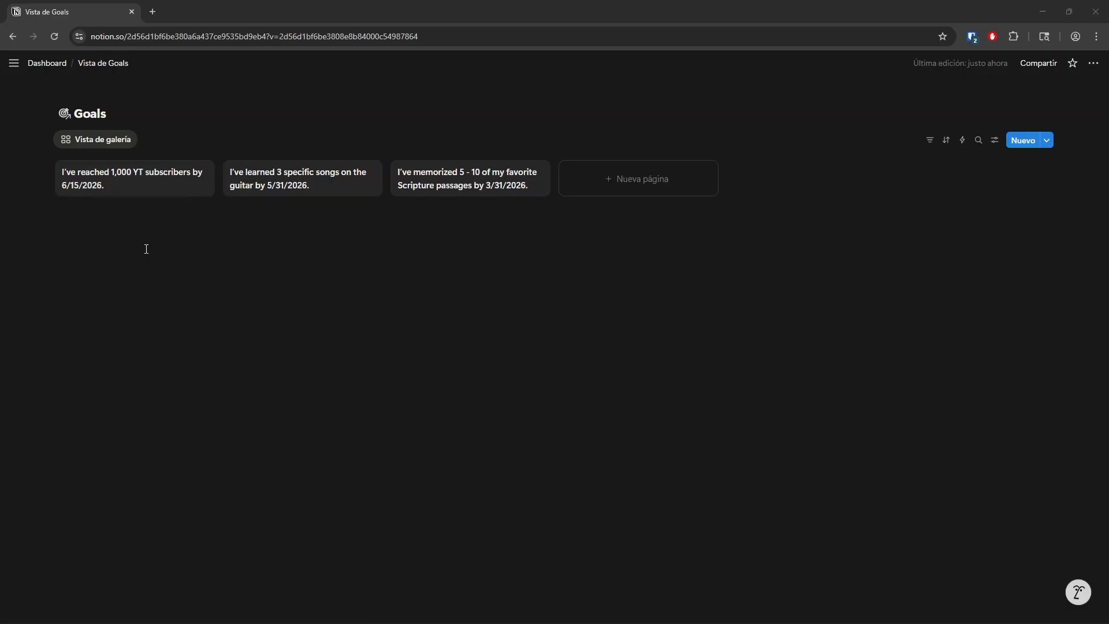
- Add a cover to the 1,000 YT subscribers goal page and replace it with the "Reject specialization, learn everything" banner image
click(114, 189)
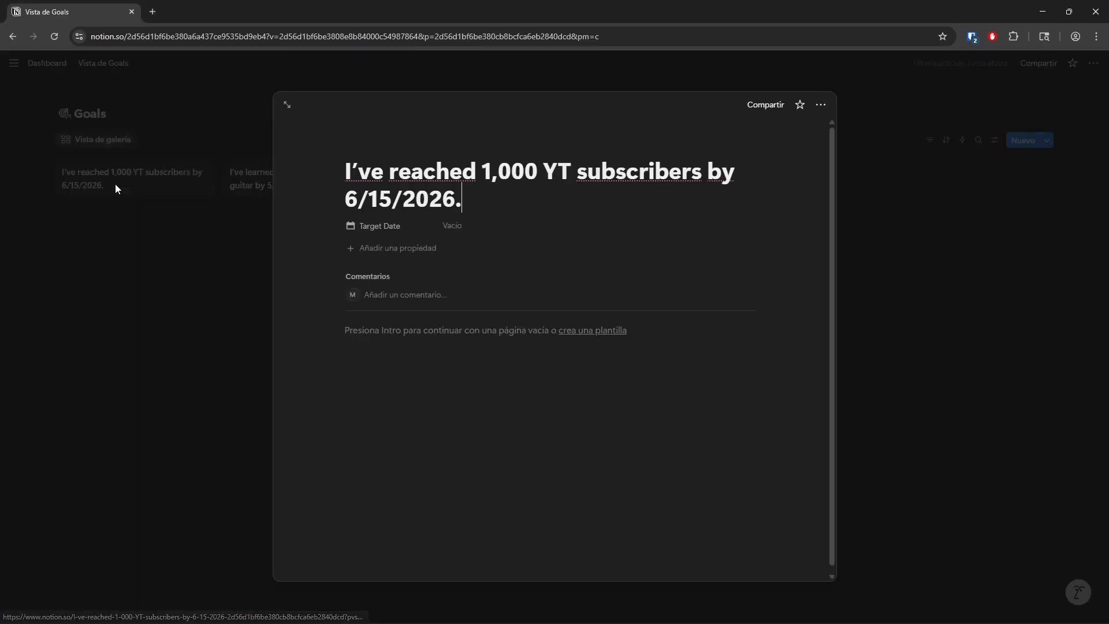
mouse_move(498, 139)
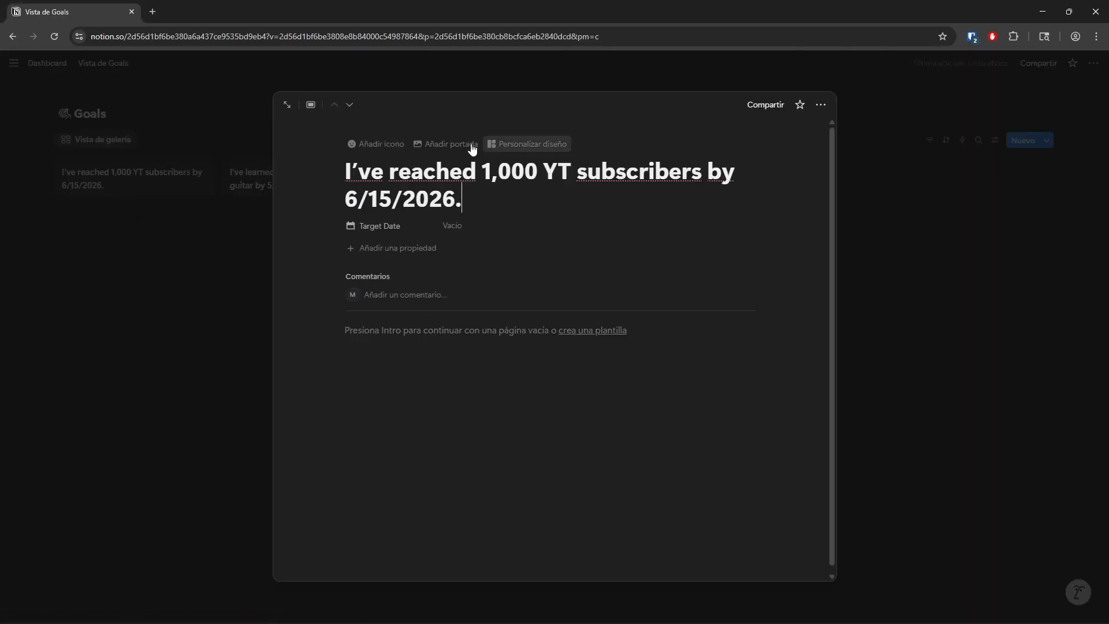
click(437, 145)
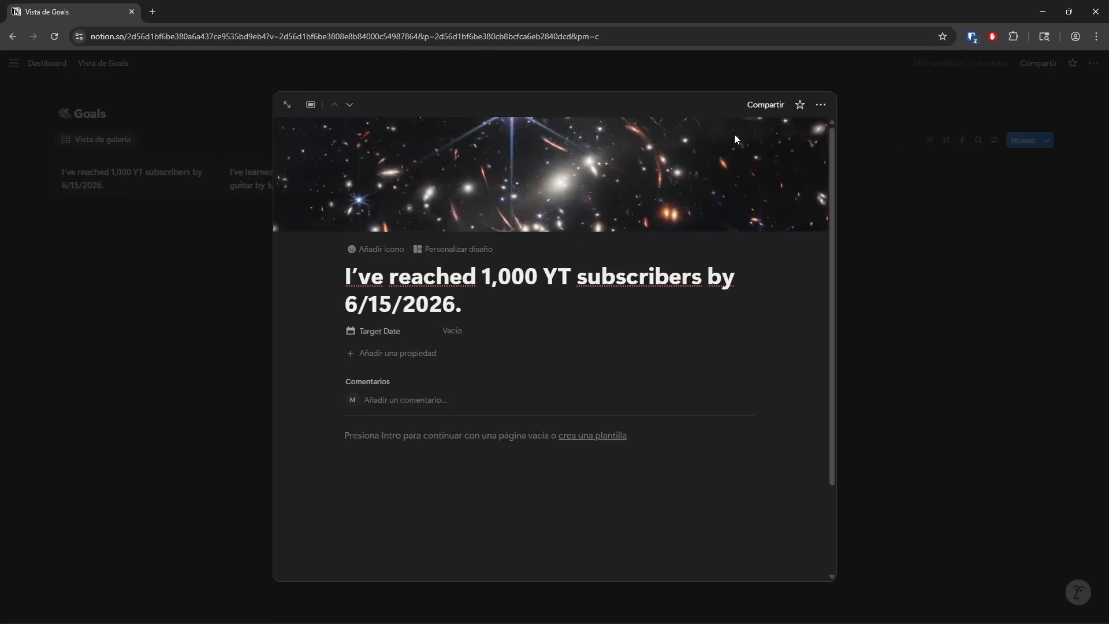
click(737, 134)
click(706, 156)
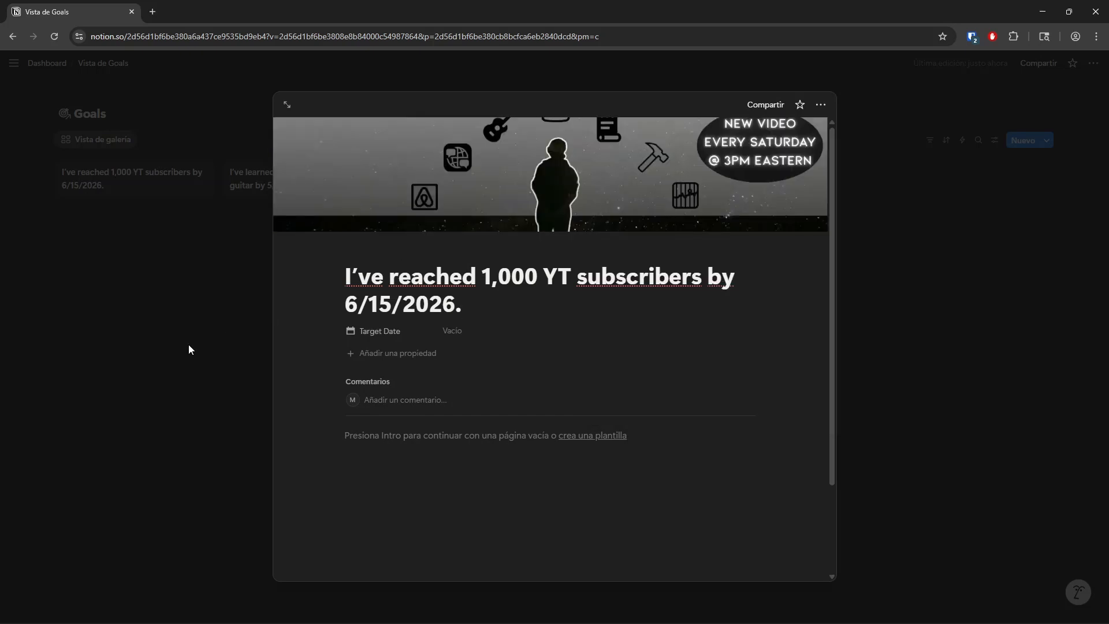
click(189, 345)
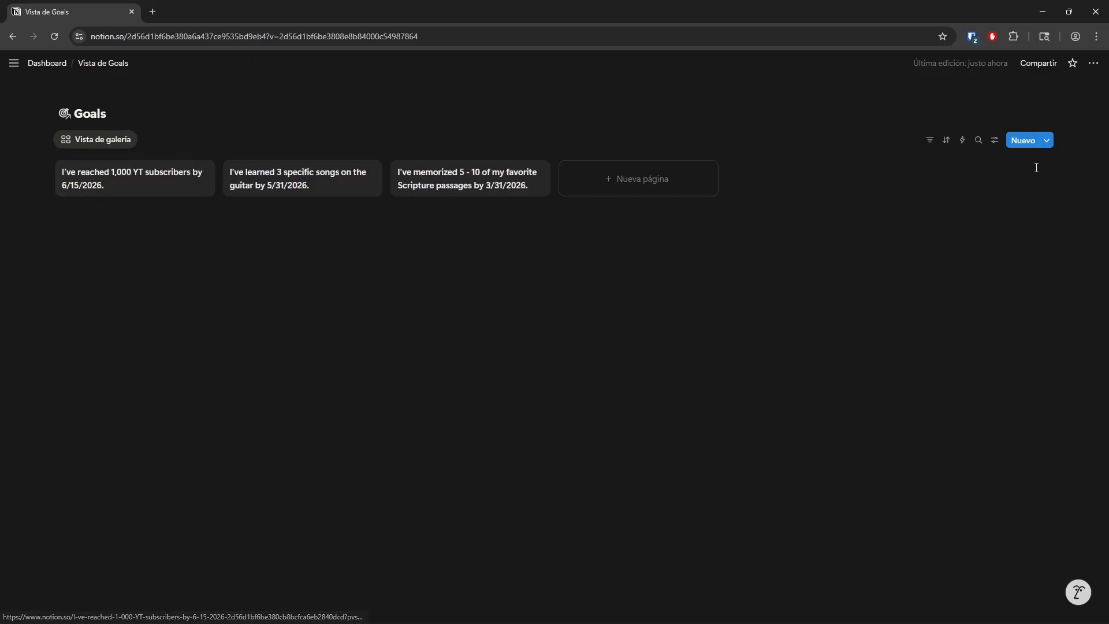
- Set the gallery view's card preview to the page cover (Portada de la página)
click(994, 141)
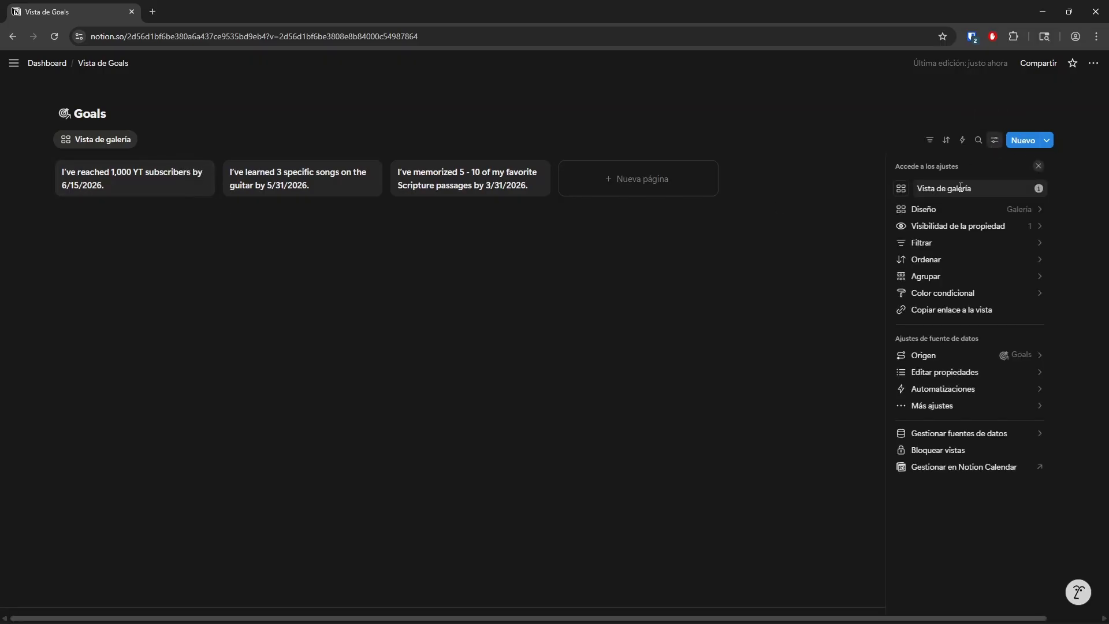
click(943, 213)
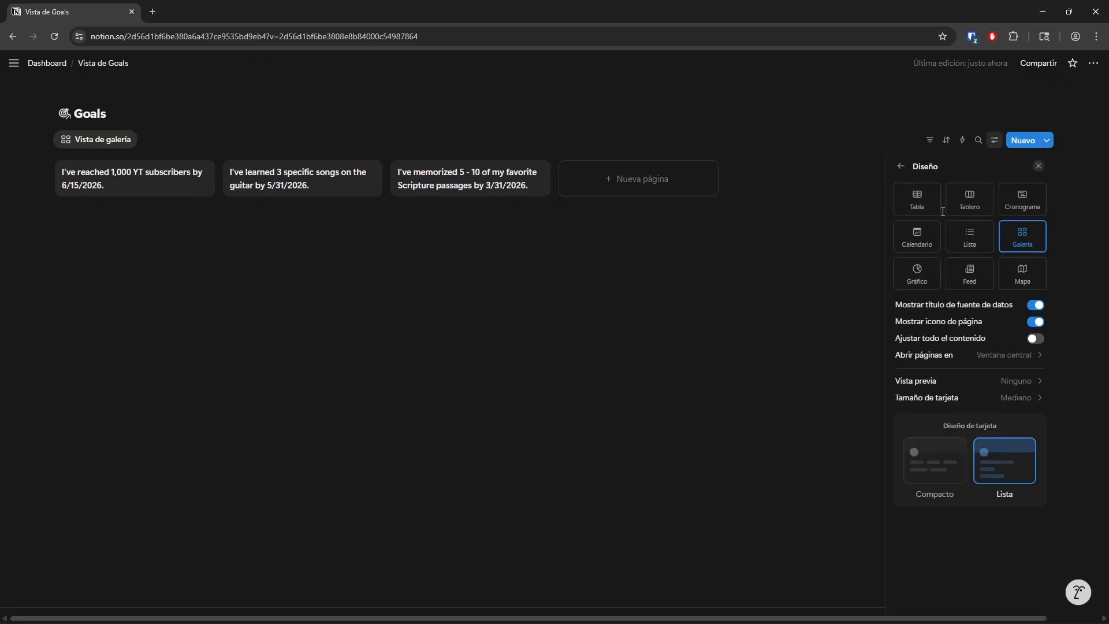
click(970, 382)
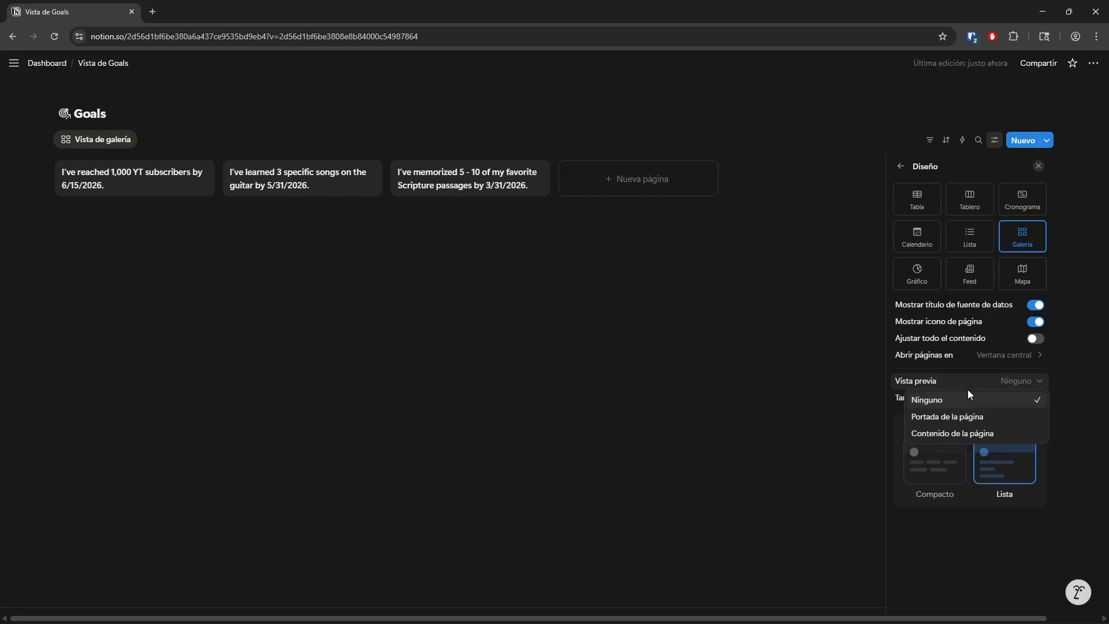
click(945, 418)
click(568, 452)
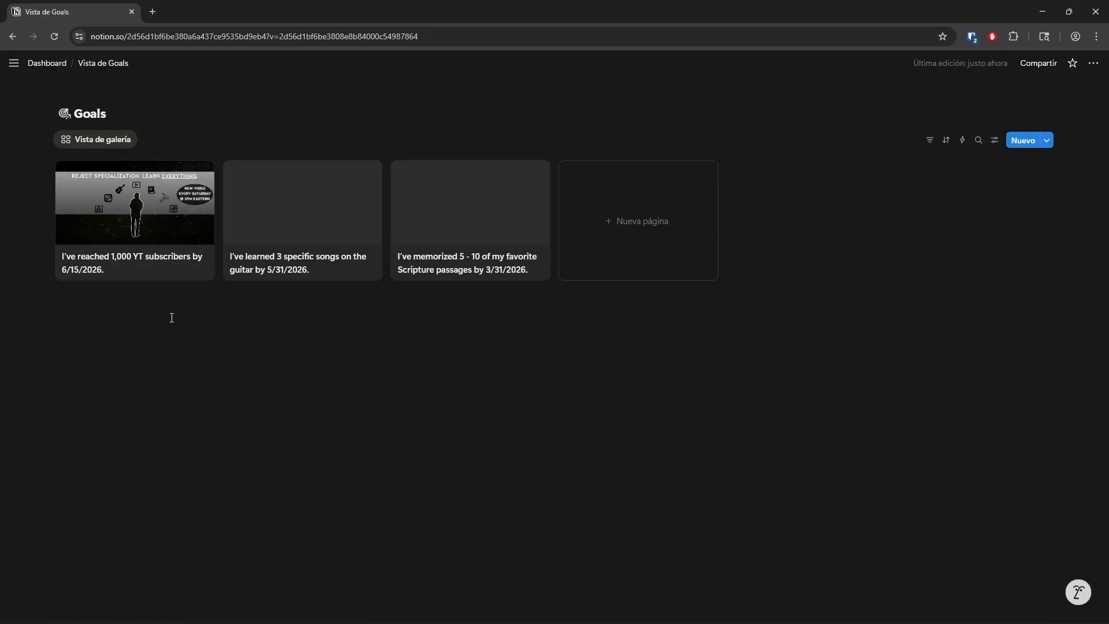
- Add a guitar photo as the cover of the goal about learning 3 specific songs
click(288, 226)
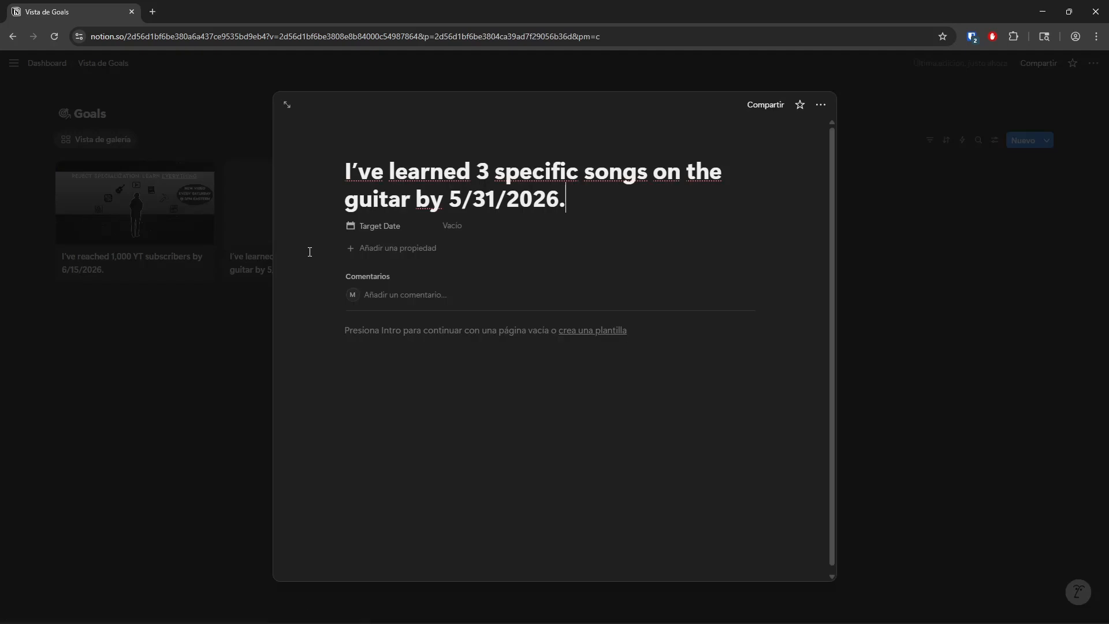
click(208, 427)
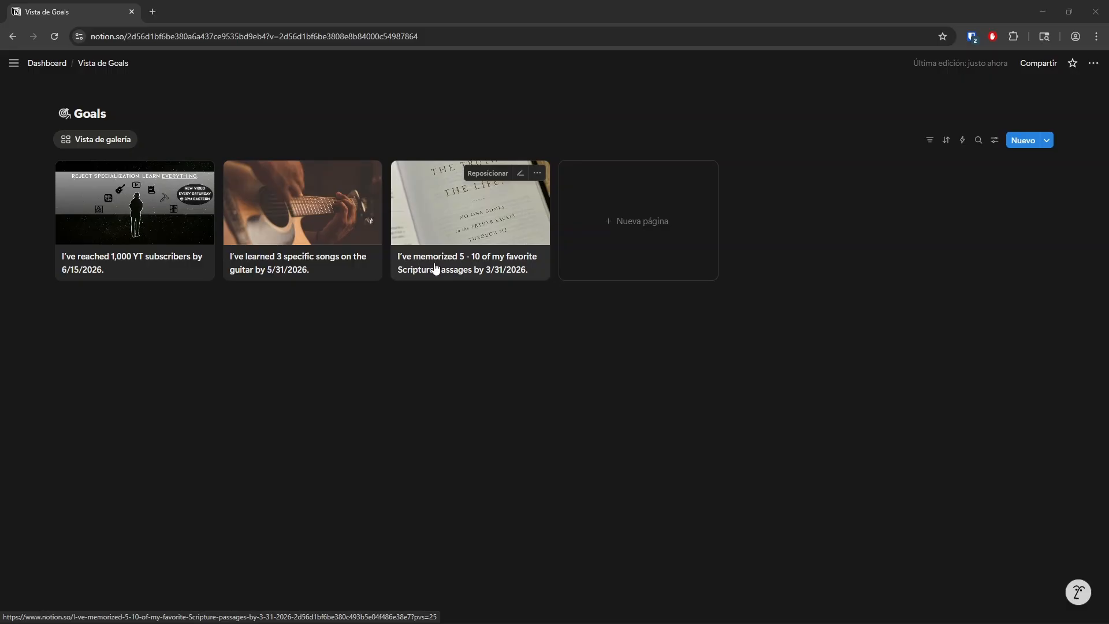
- Make the Target Date property visible on the Goals gallery cards
click(995, 141)
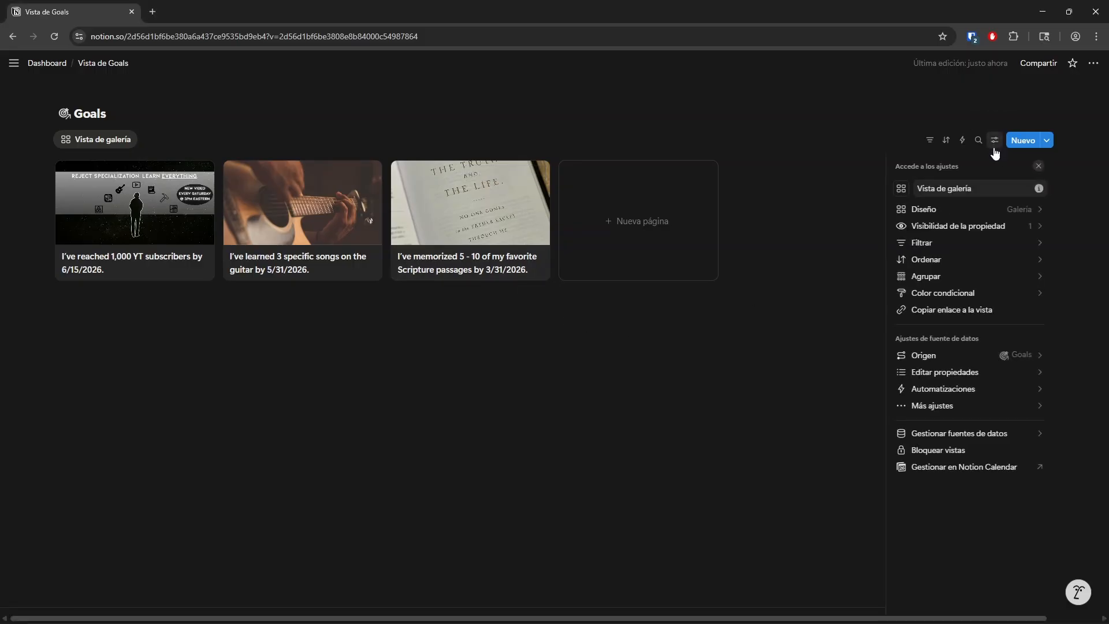
click(930, 232)
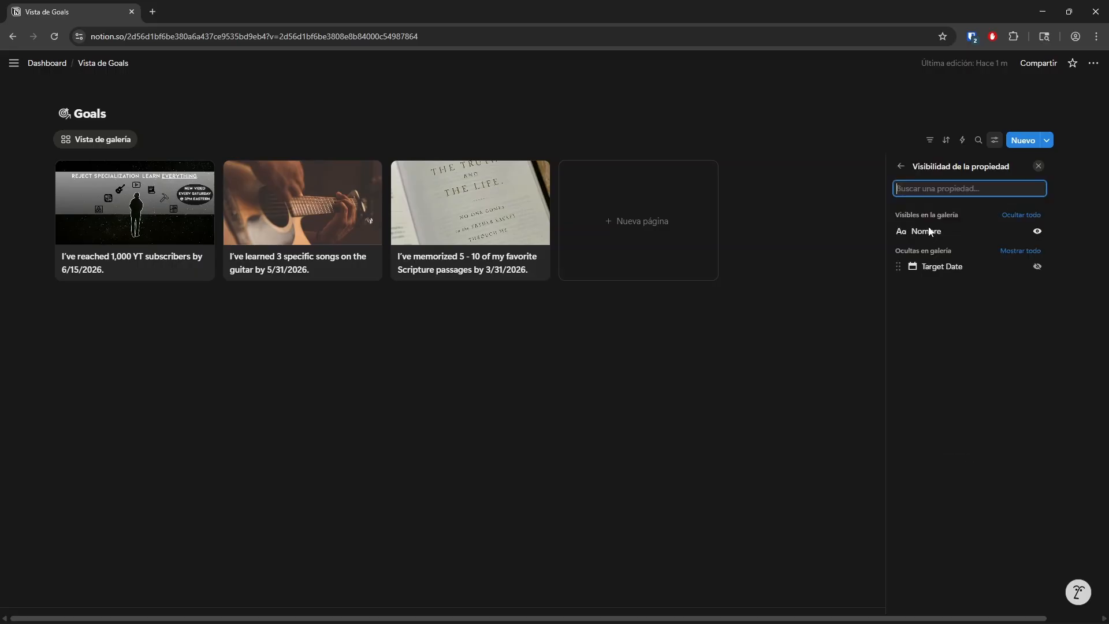
click(1034, 267)
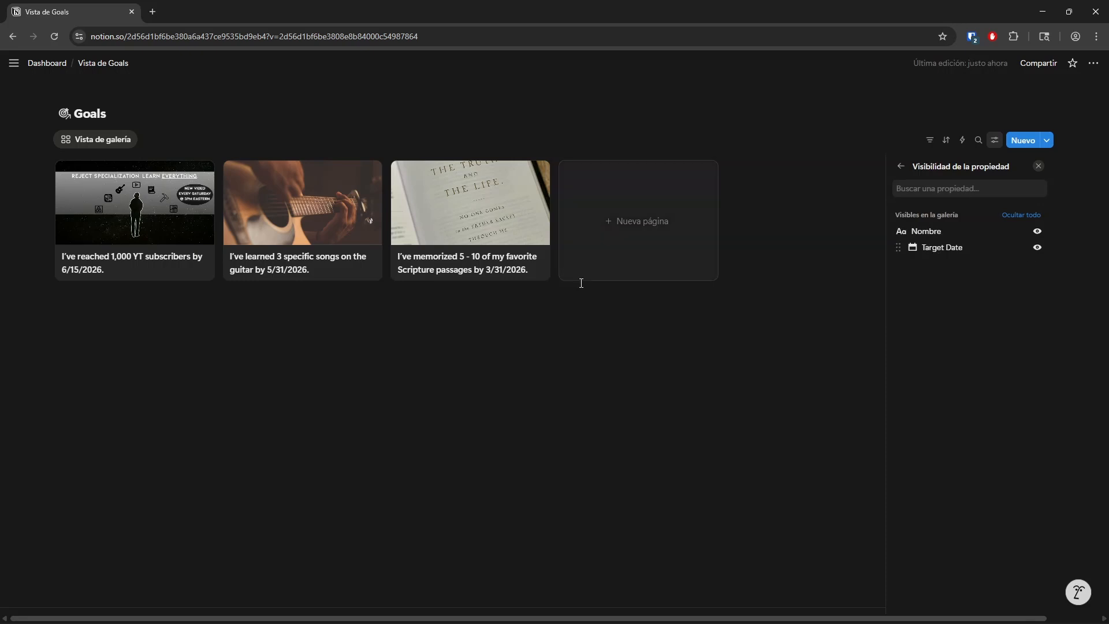
click(476, 348)
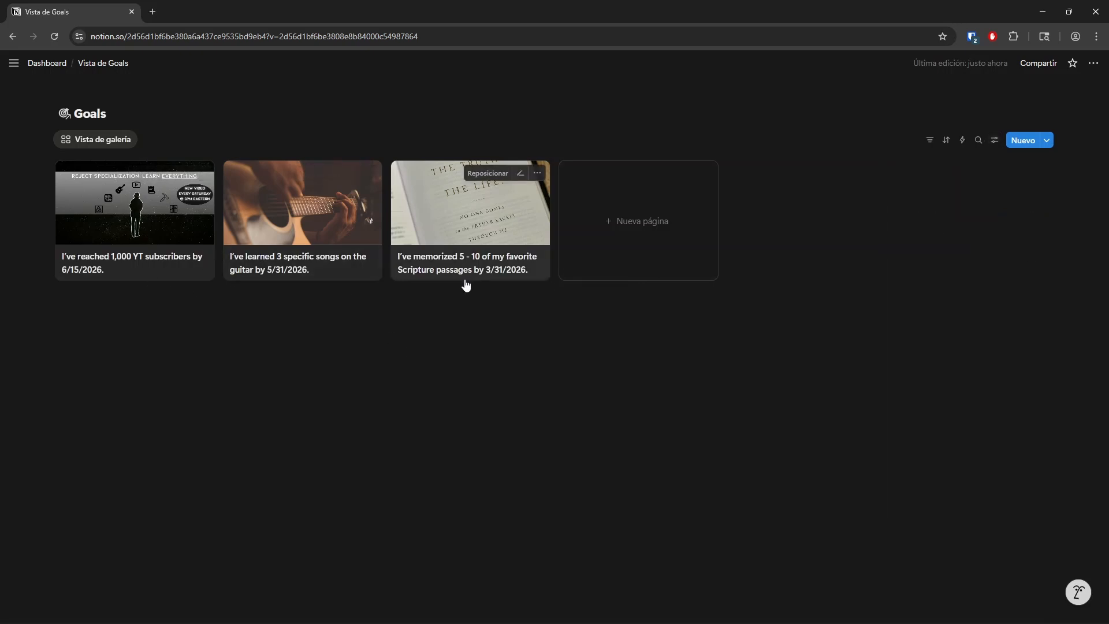
click(995, 140)
click(826, 213)
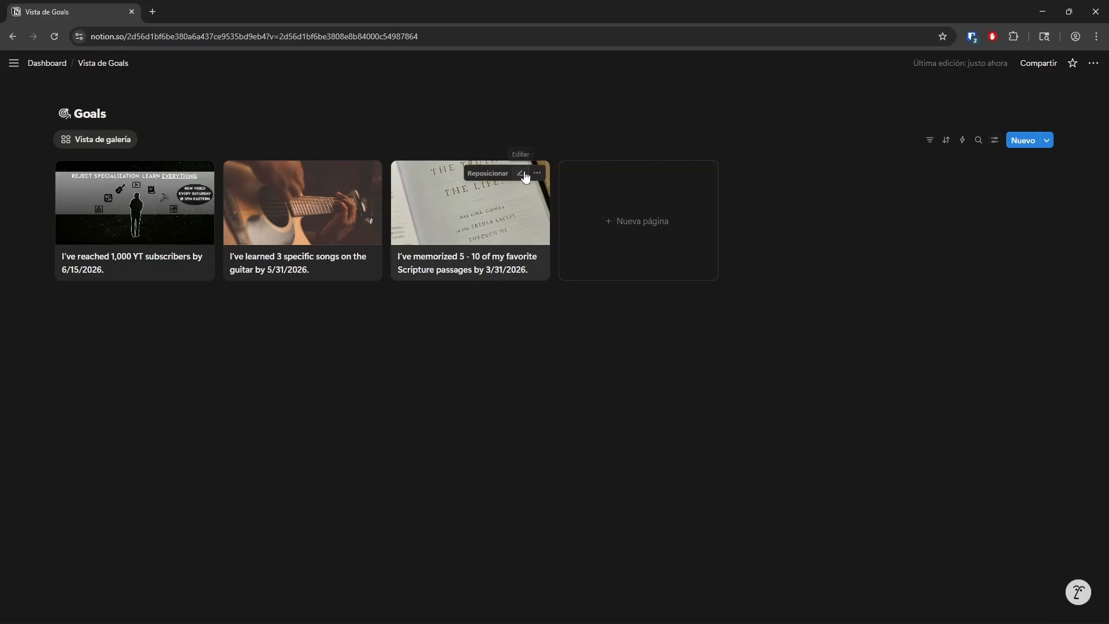
click(524, 174)
click(438, 399)
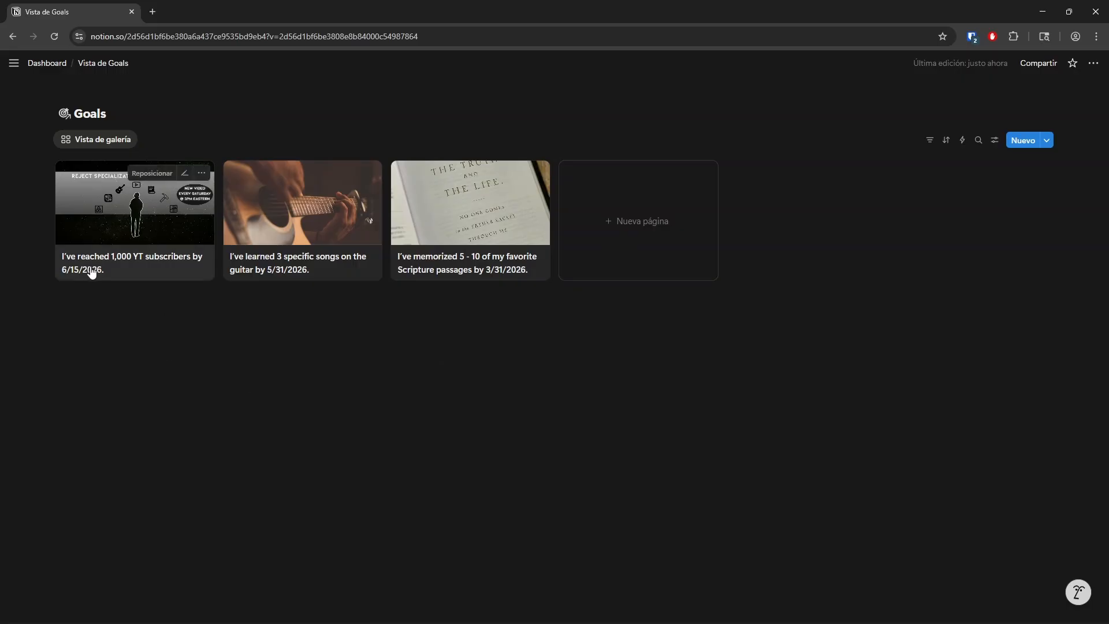
click(185, 174)
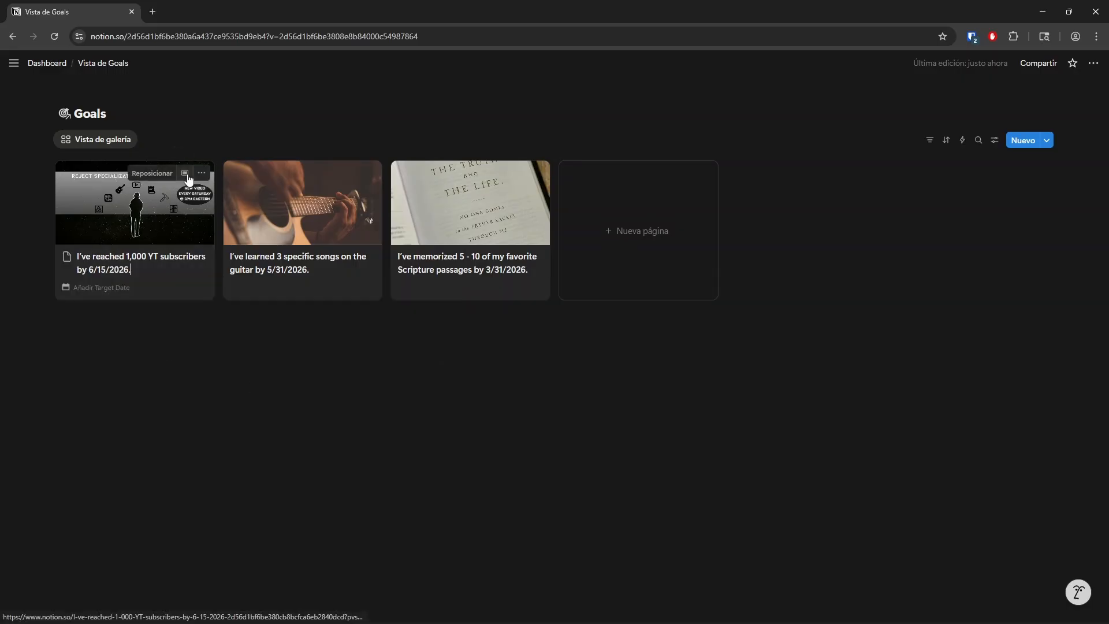
click(994, 140)
click(388, 458)
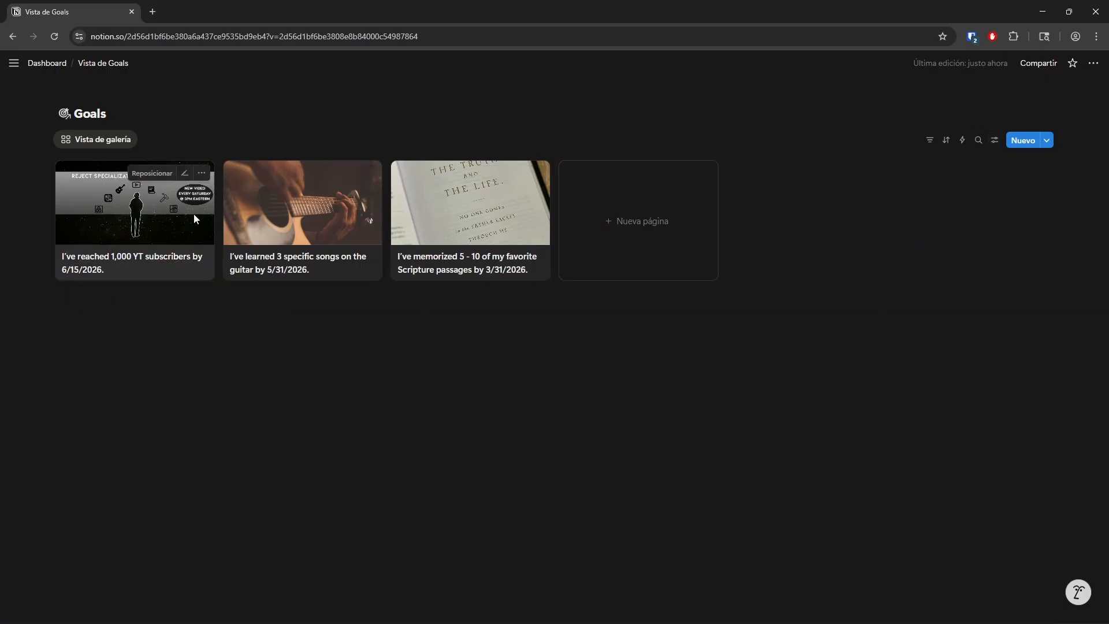
- Set the Target Date of the 1,000 YT subscribers goal to 06/15/2026
click(183, 174)
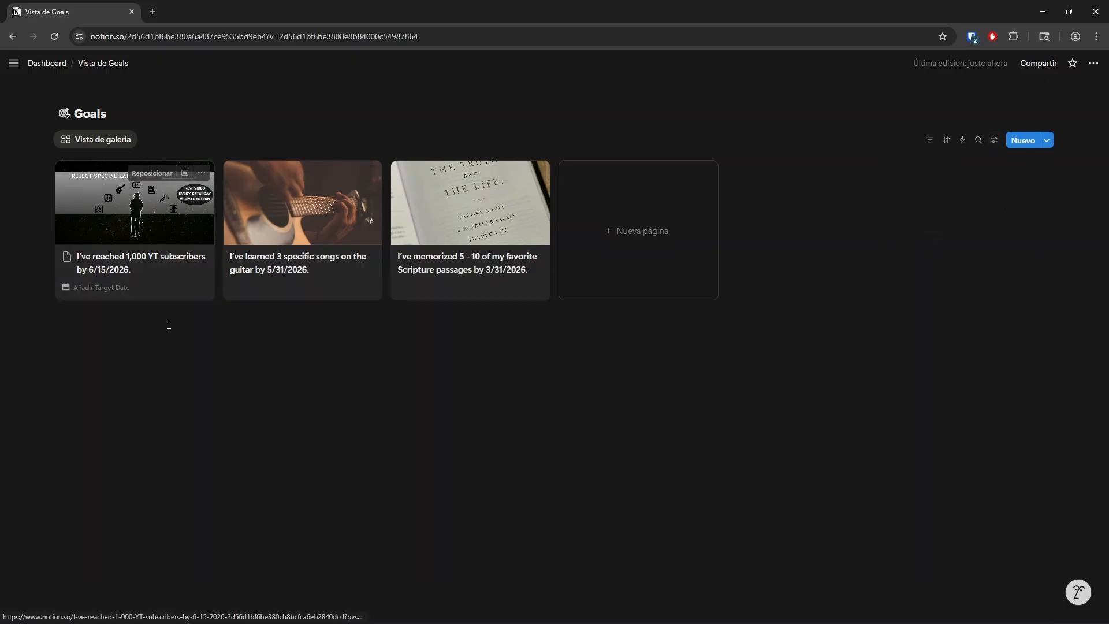
click(99, 288)
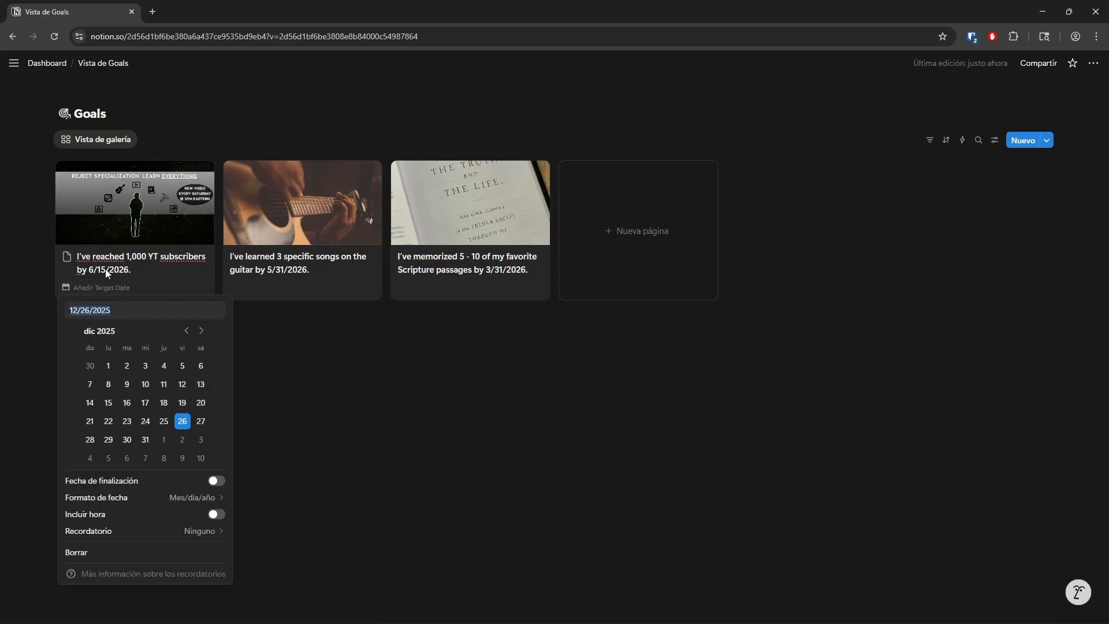
click(202, 331)
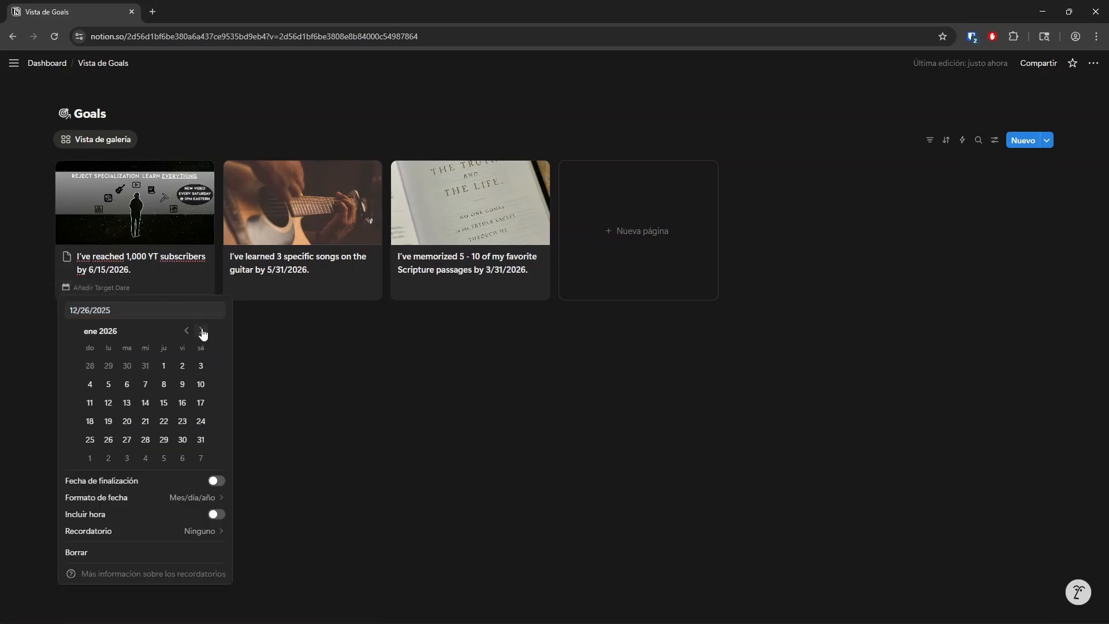
click(202, 331)
click(202, 331)
click(202, 331)
click(202, 331)
click(202, 331)
click(108, 402)
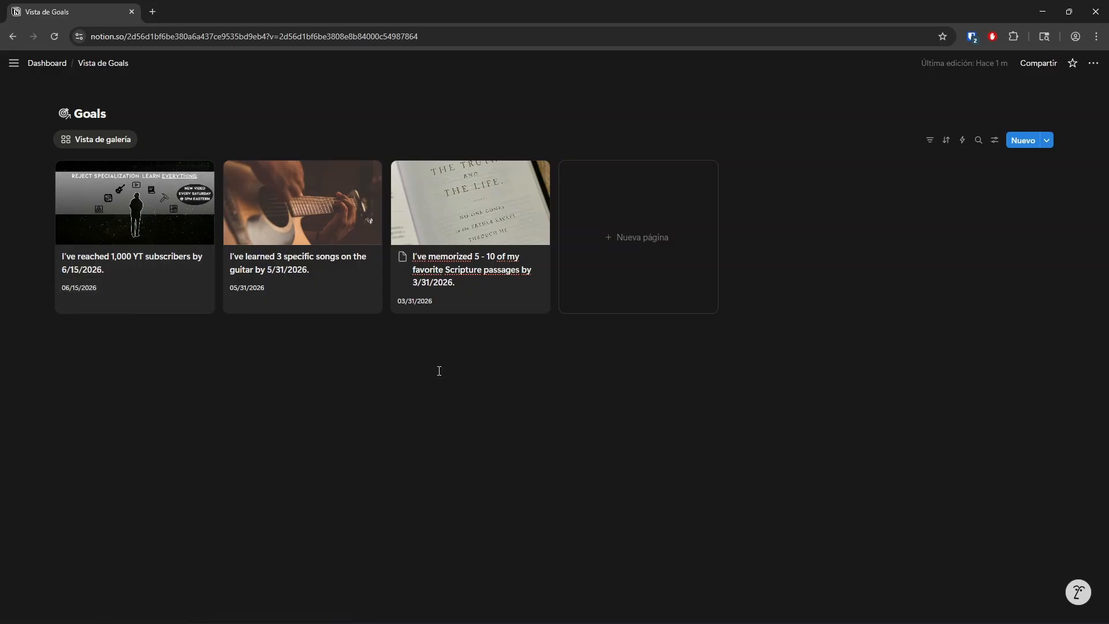
- Sort the Goals gallery by Target Date in ascending order
click(946, 141)
click(965, 204)
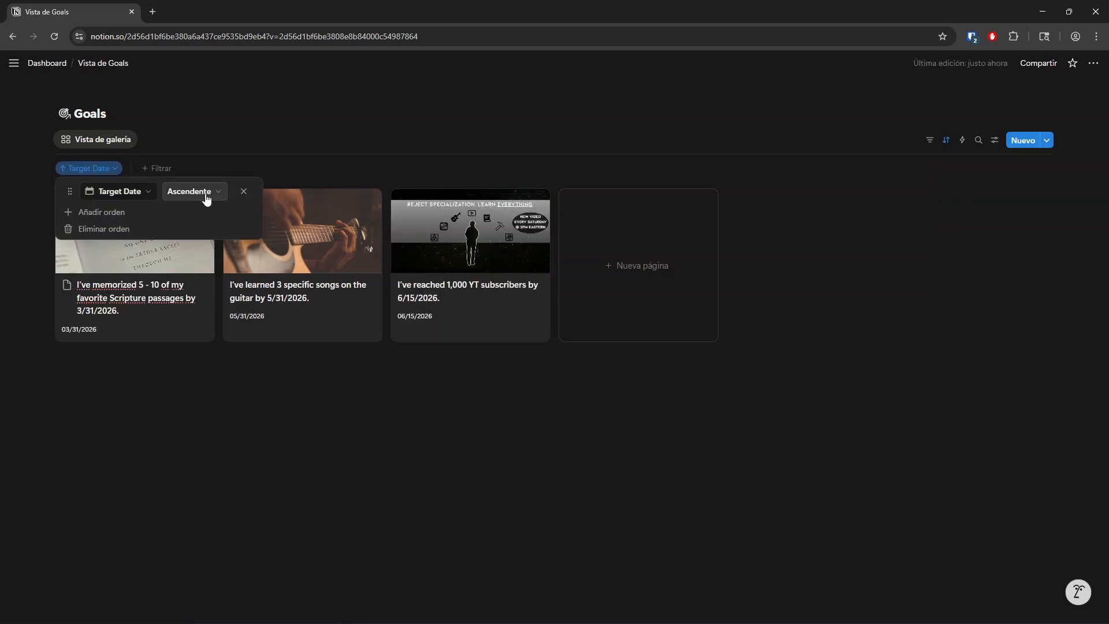
click(945, 141)
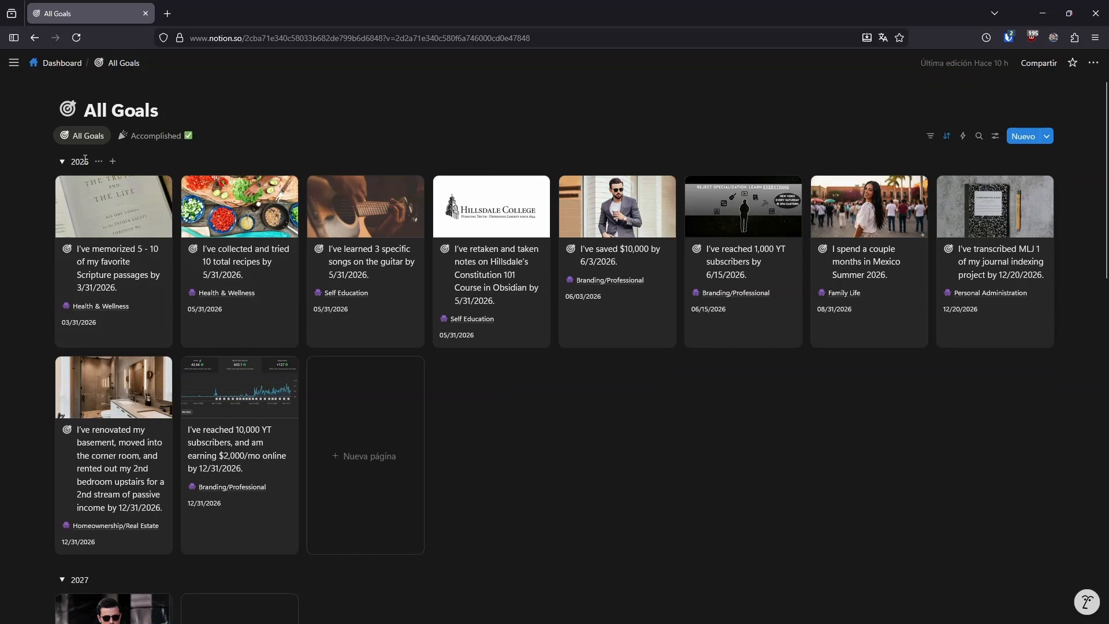
- Examine how the finished All Goals gallery groups its goal cards by year, from 2026 through 2036
scroll(64, 335, down, 5)
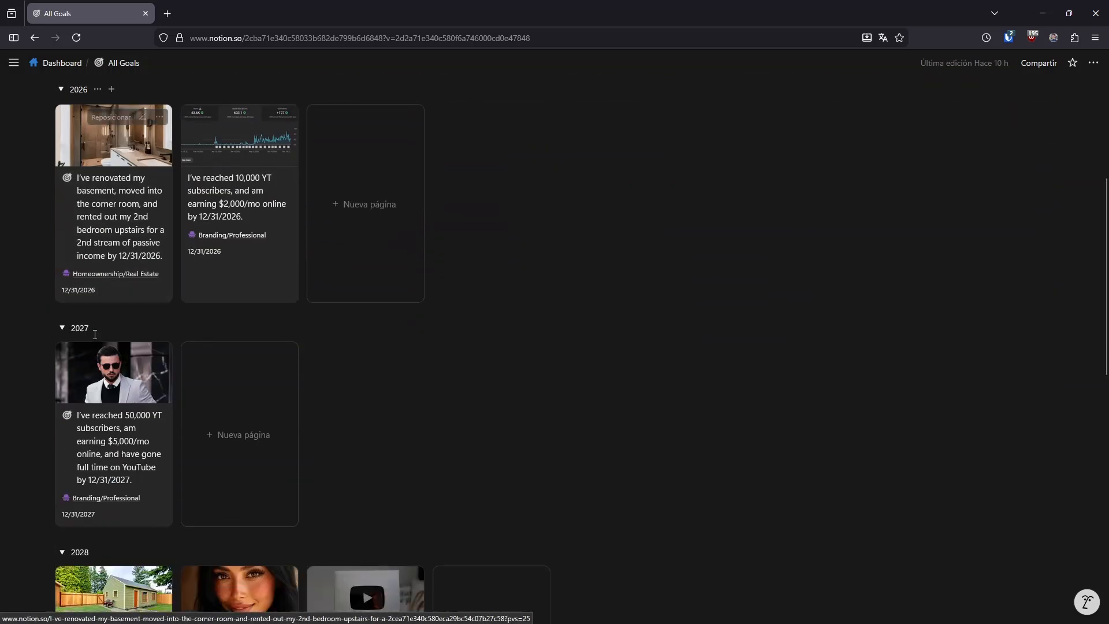
scroll(375, 293, down, 7)
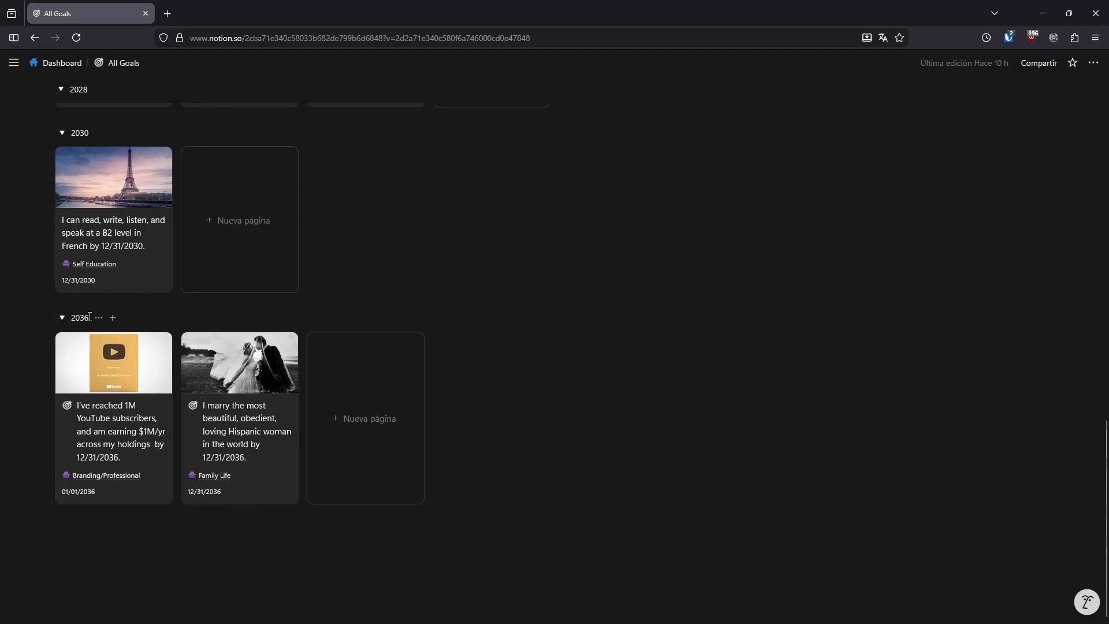
scroll(462, 318, up, 15)
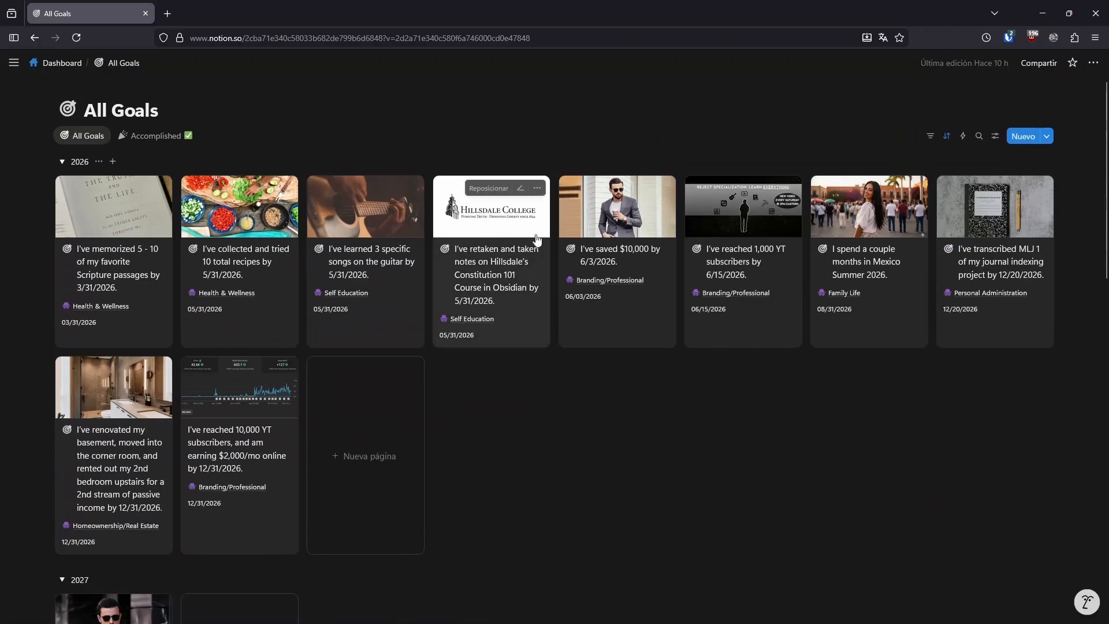
scroll(624, 438, down, 6)
scroll(634, 435, down, 5)
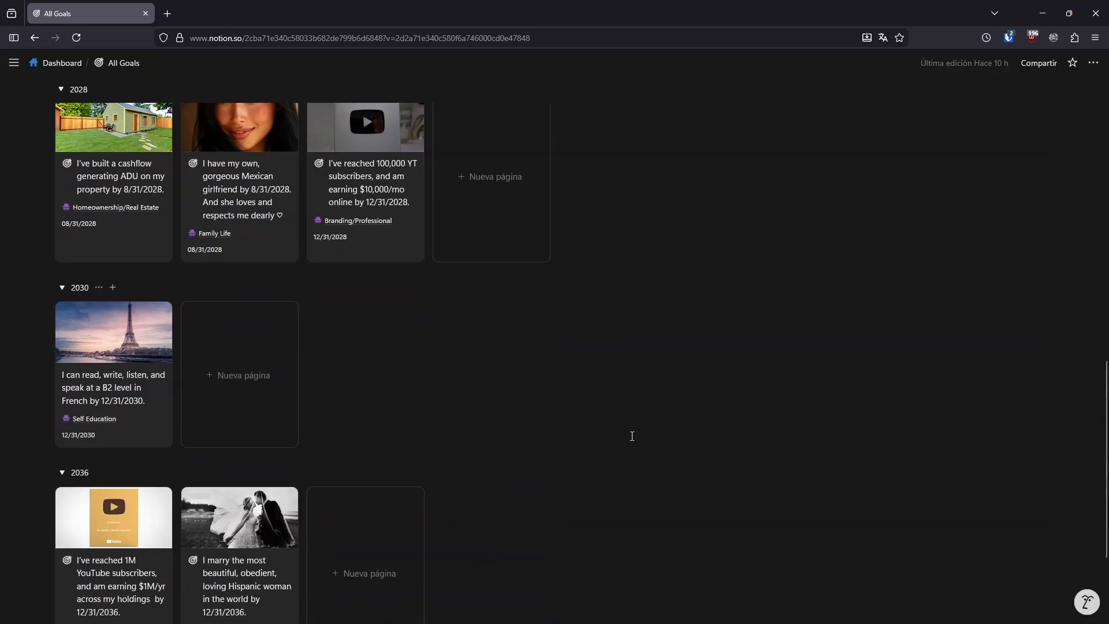
scroll(633, 437, up, 12)
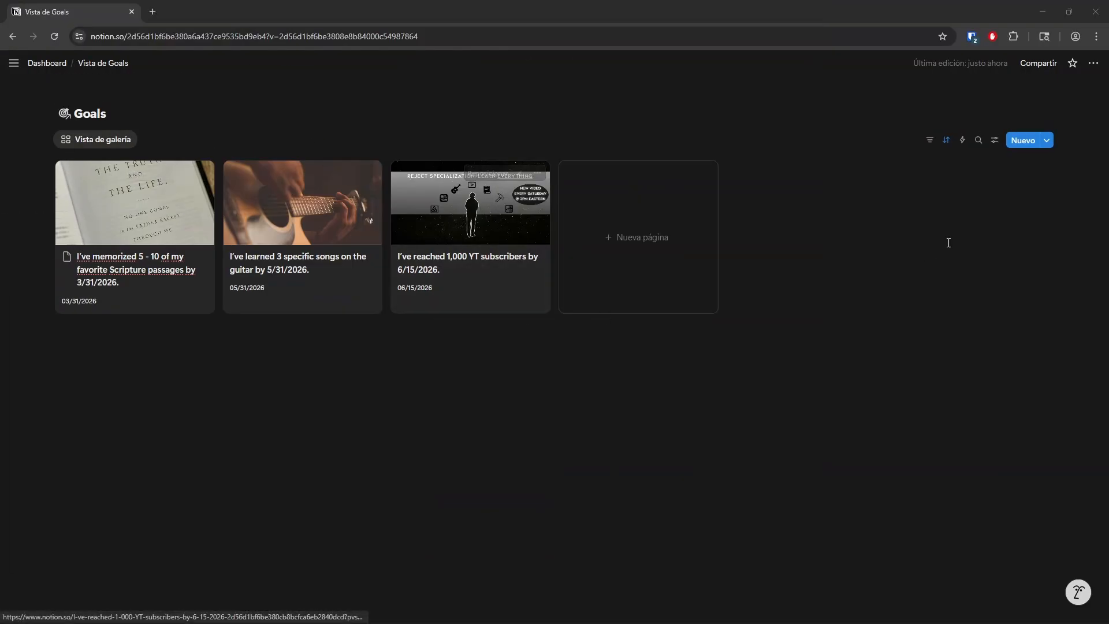
- Group the Goals gallery by the Target Date property
click(997, 140)
click(996, 141)
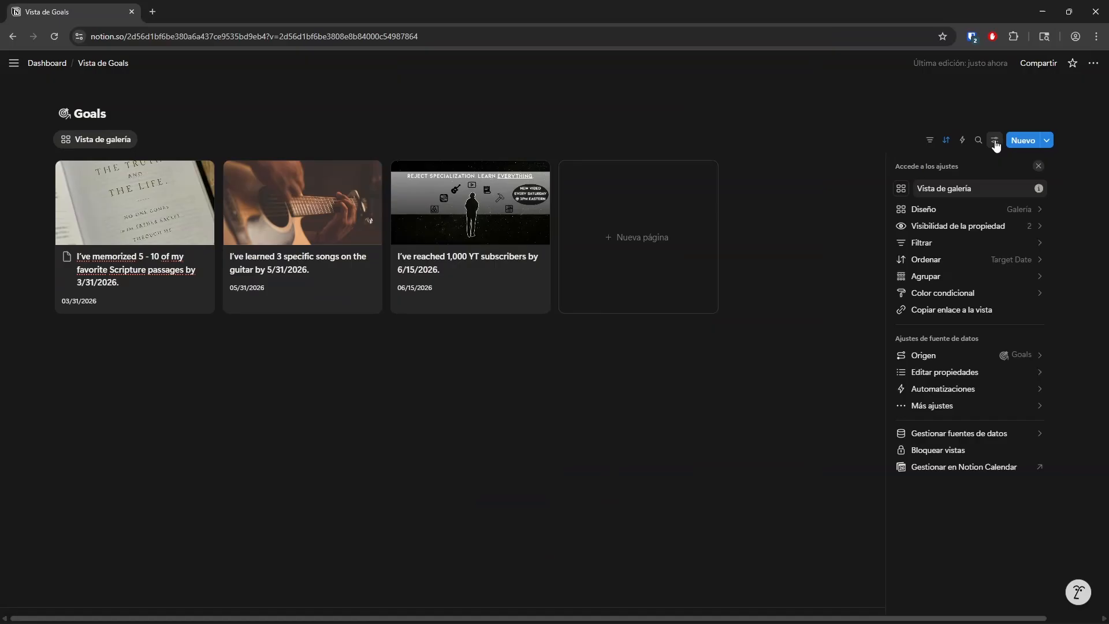
click(857, 203)
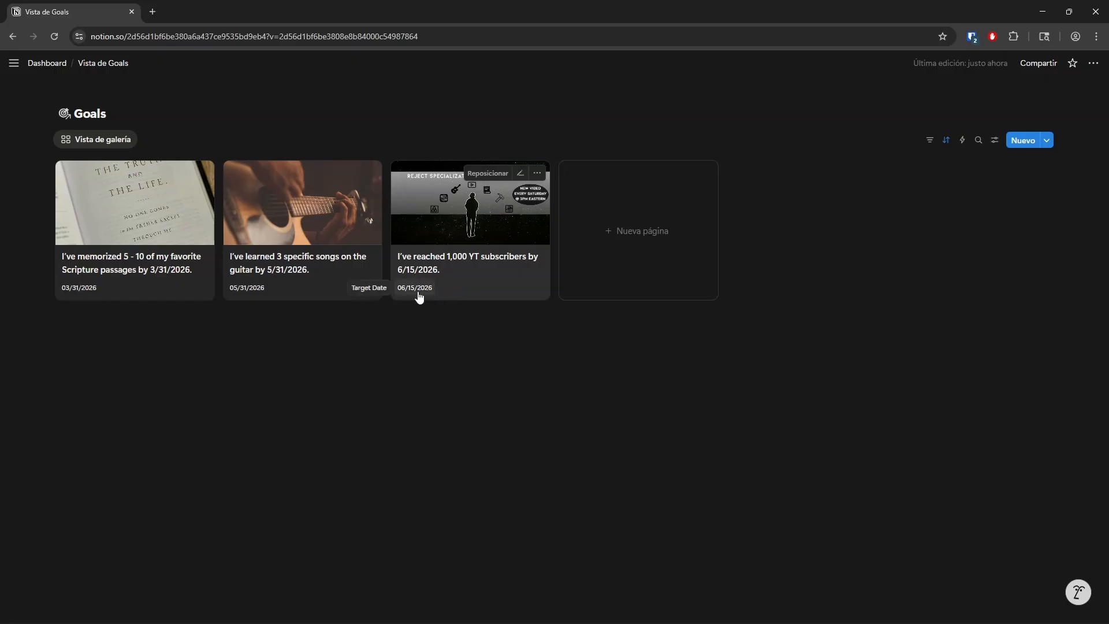
click(995, 140)
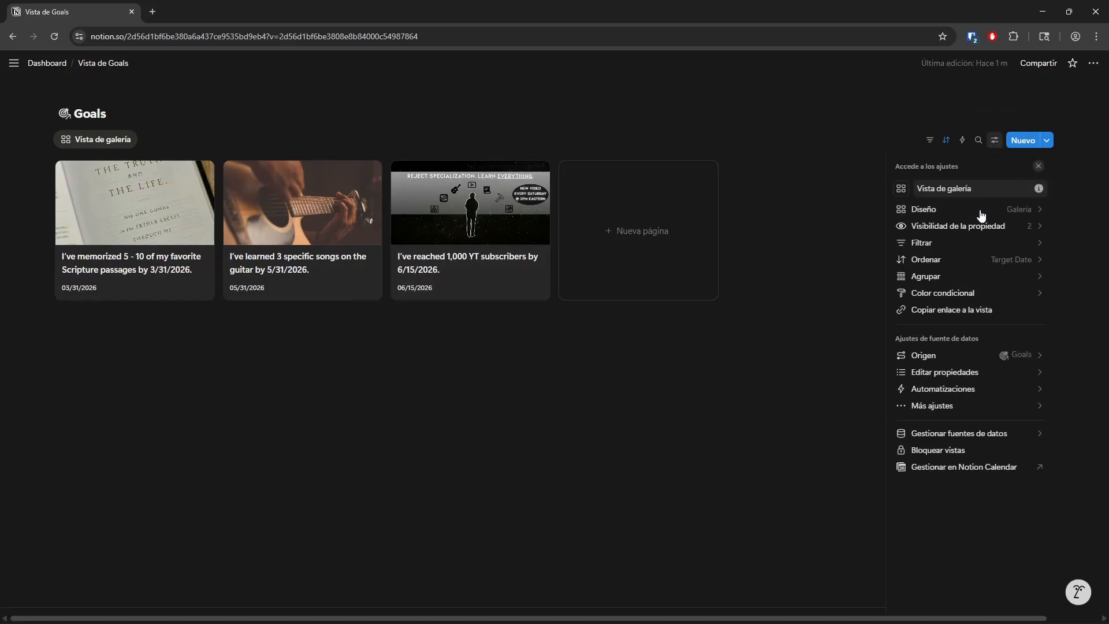
click(926, 280)
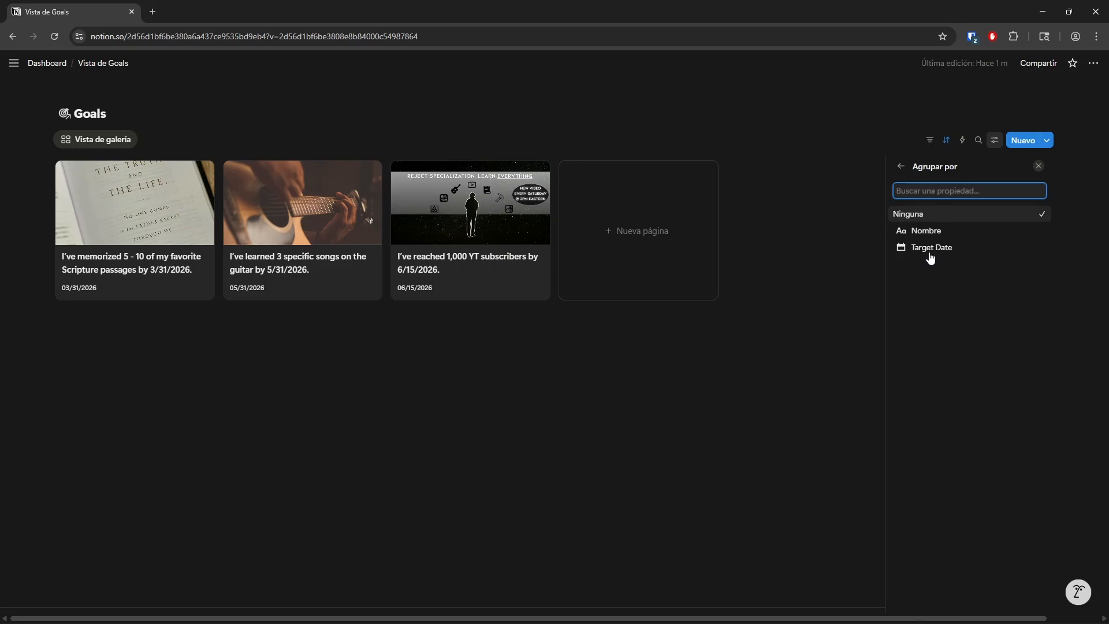
click(930, 254)
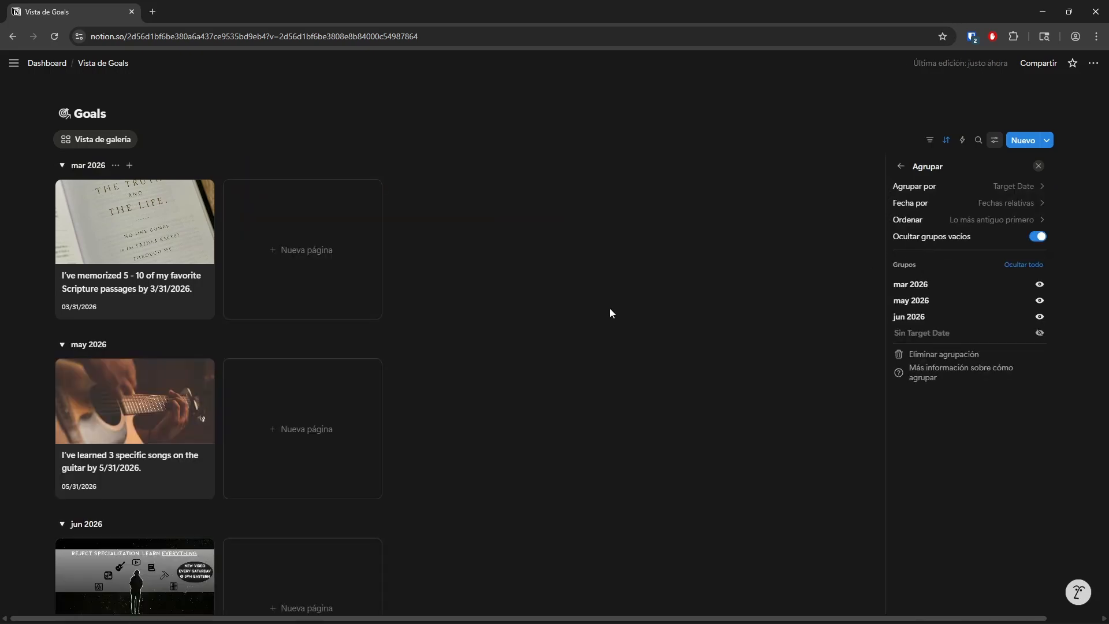
click(610, 314)
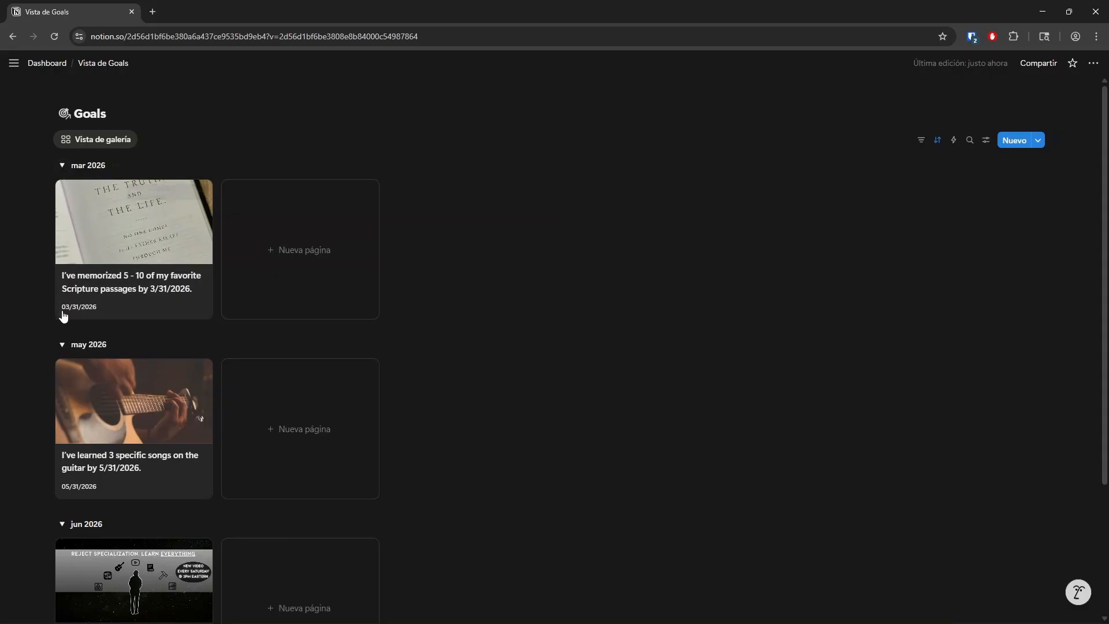
scroll(109, 456, down, 2)
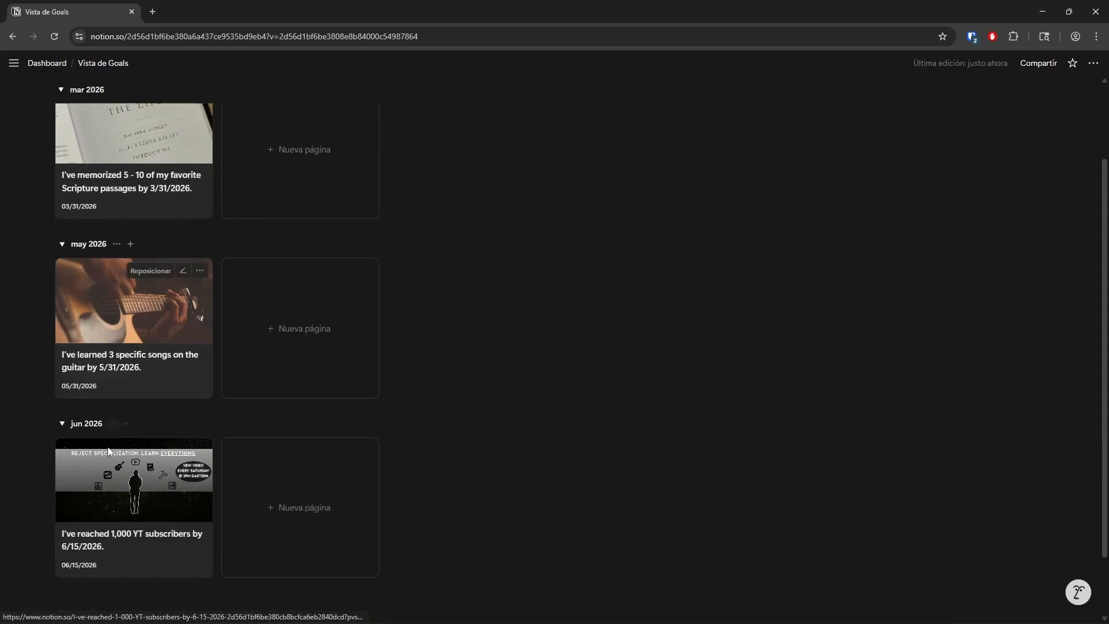
scroll(112, 447, up, 2)
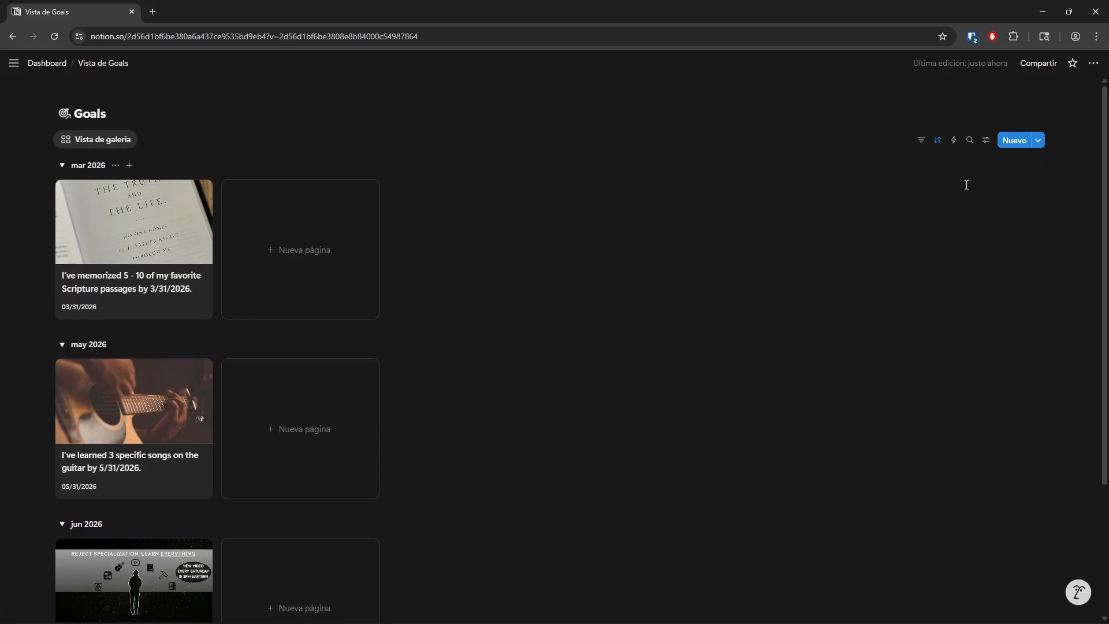
- Change the Target Date grouping of the Goals gallery from relative dates to year (Año)
click(986, 140)
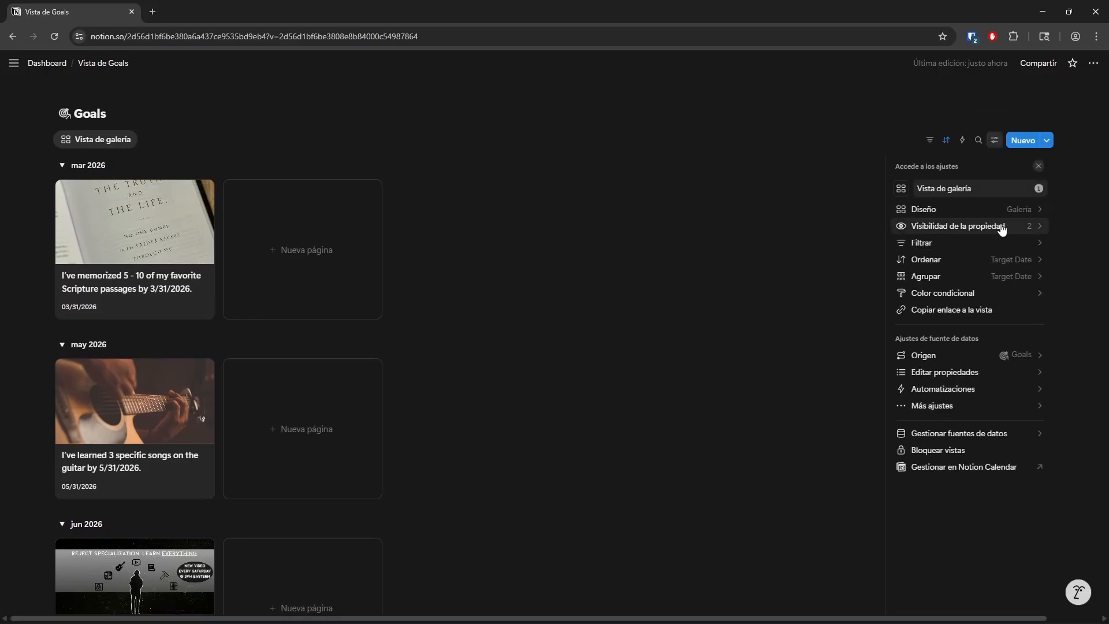
click(947, 276)
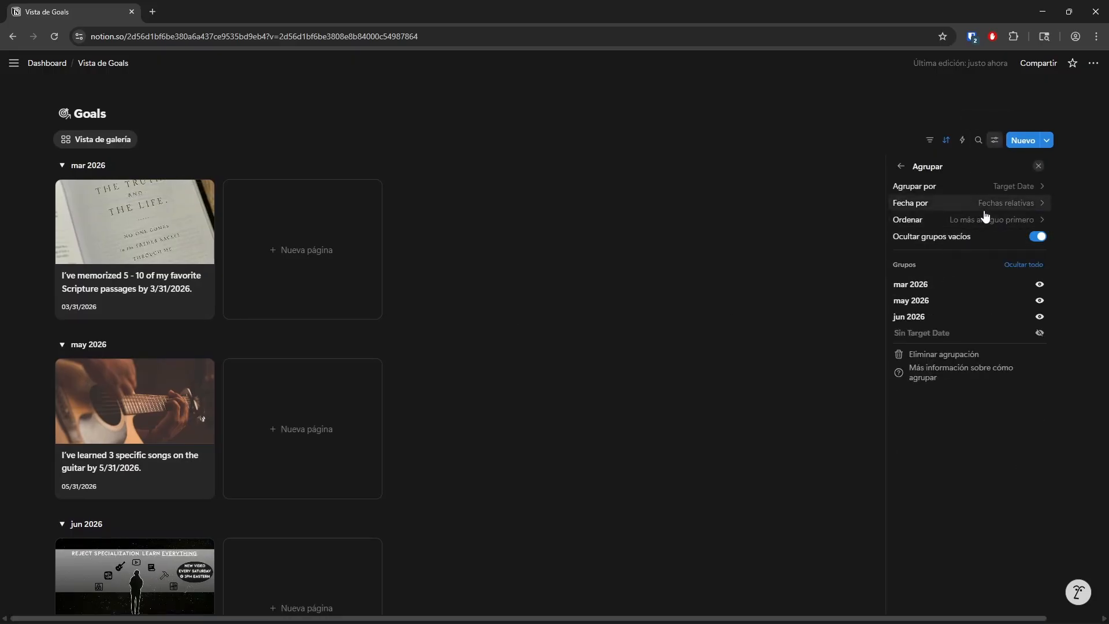
click(901, 166)
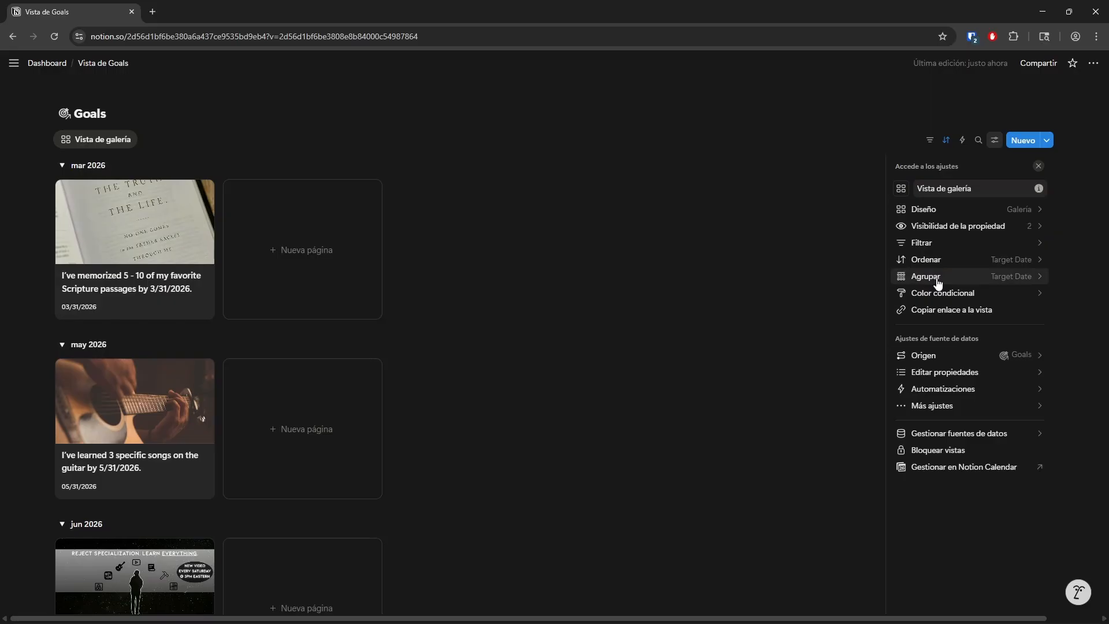
click(936, 278)
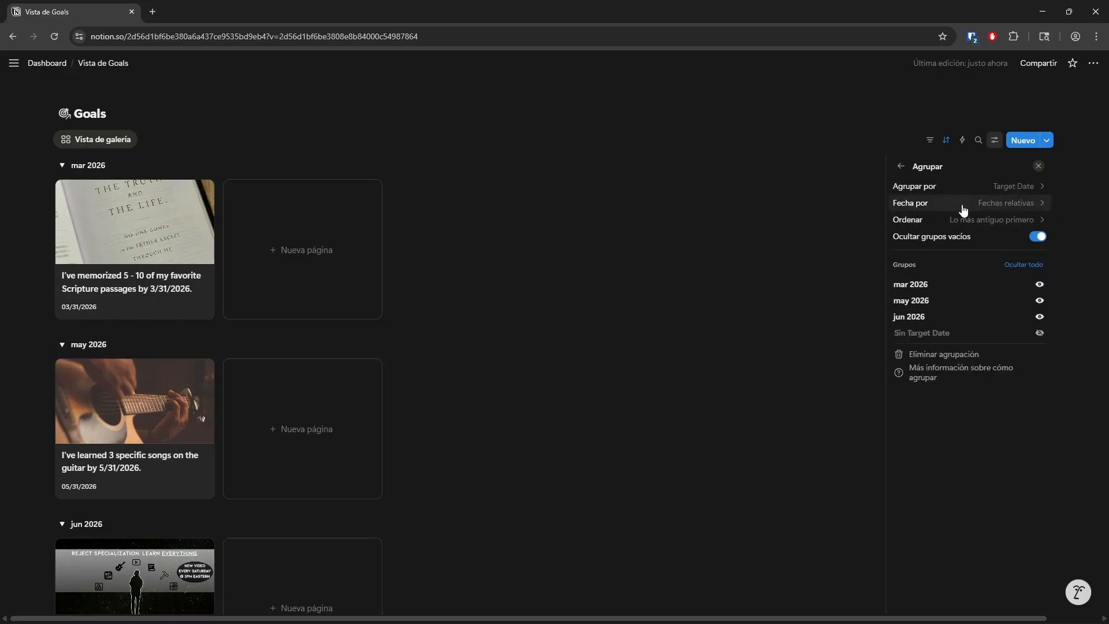
click(999, 210)
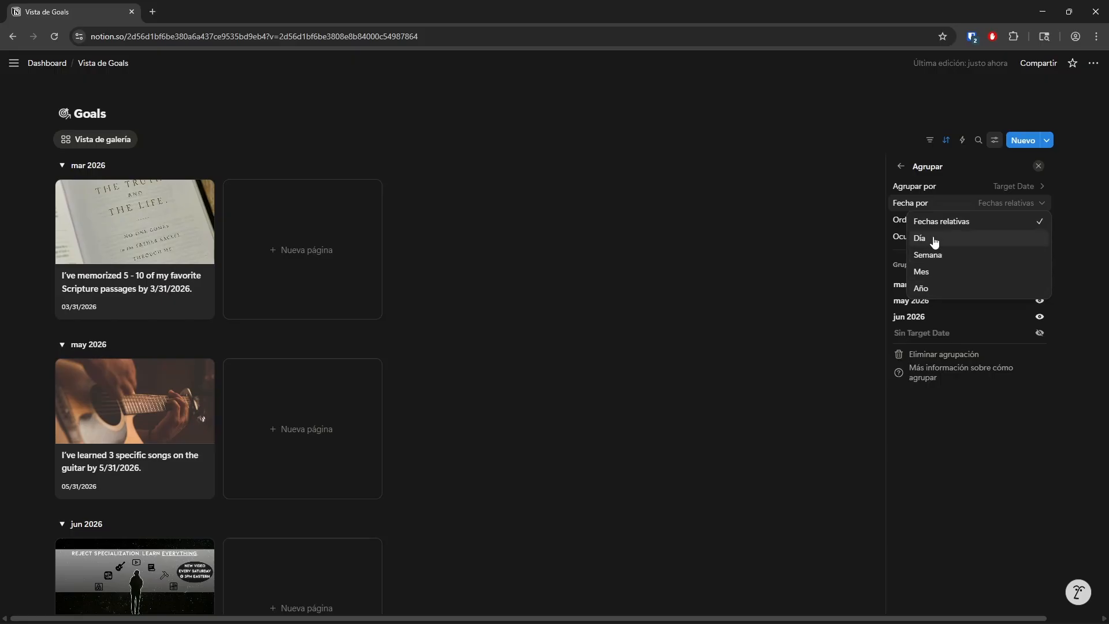
click(923, 288)
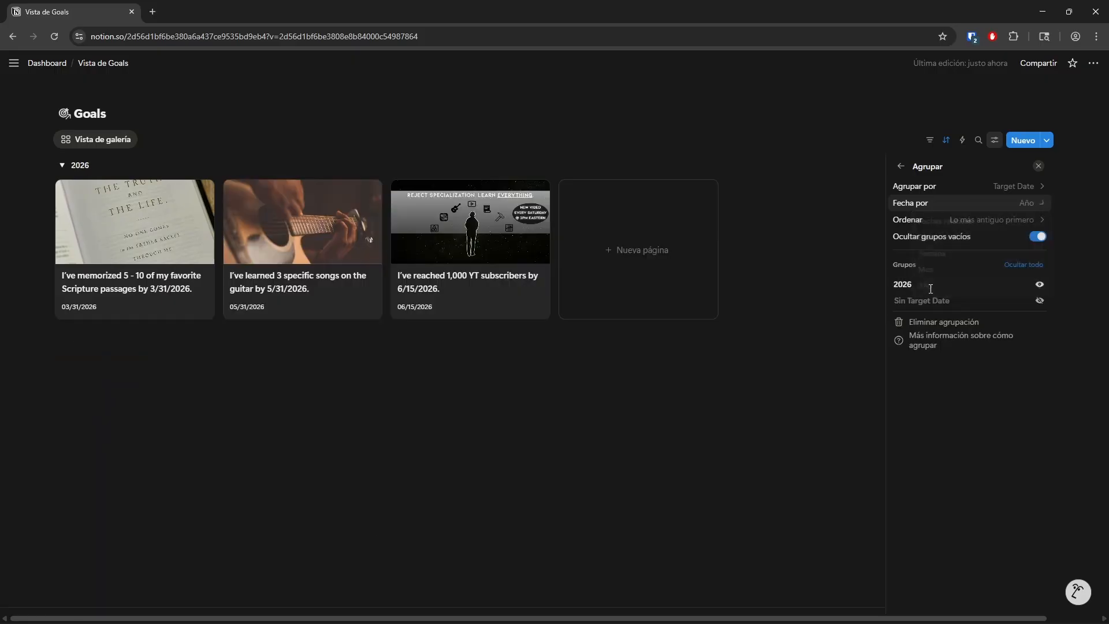
click(731, 399)
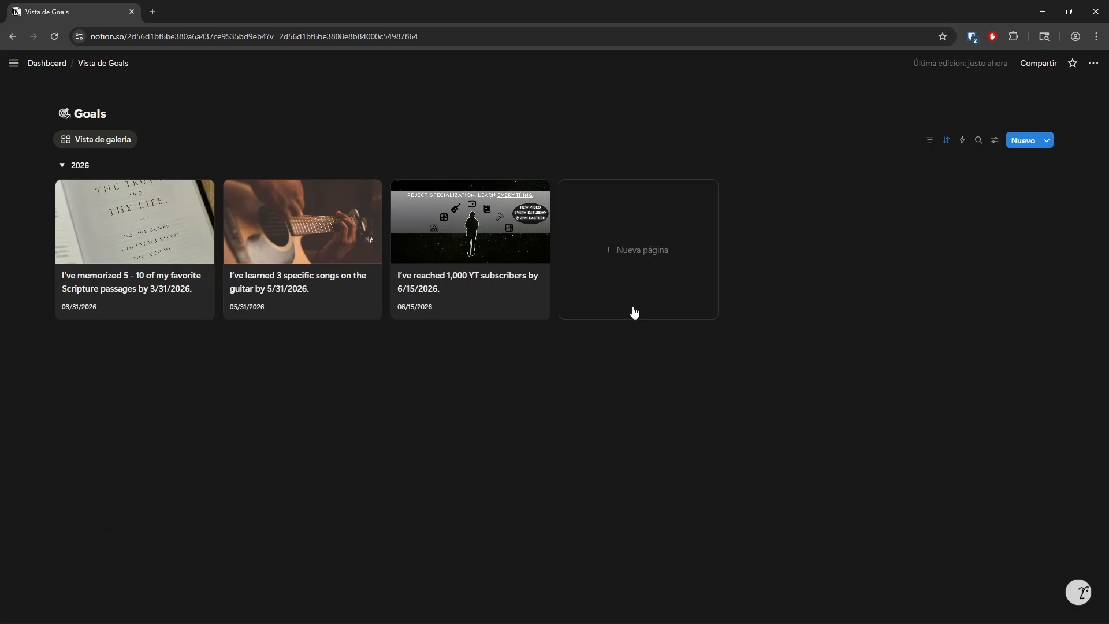
- Add a goal titled "I’ve reached 50,000 YT subscribers, am earning $5,000/mo online, and have gone full time on YouTube by 12/31/2027."
click(610, 258)
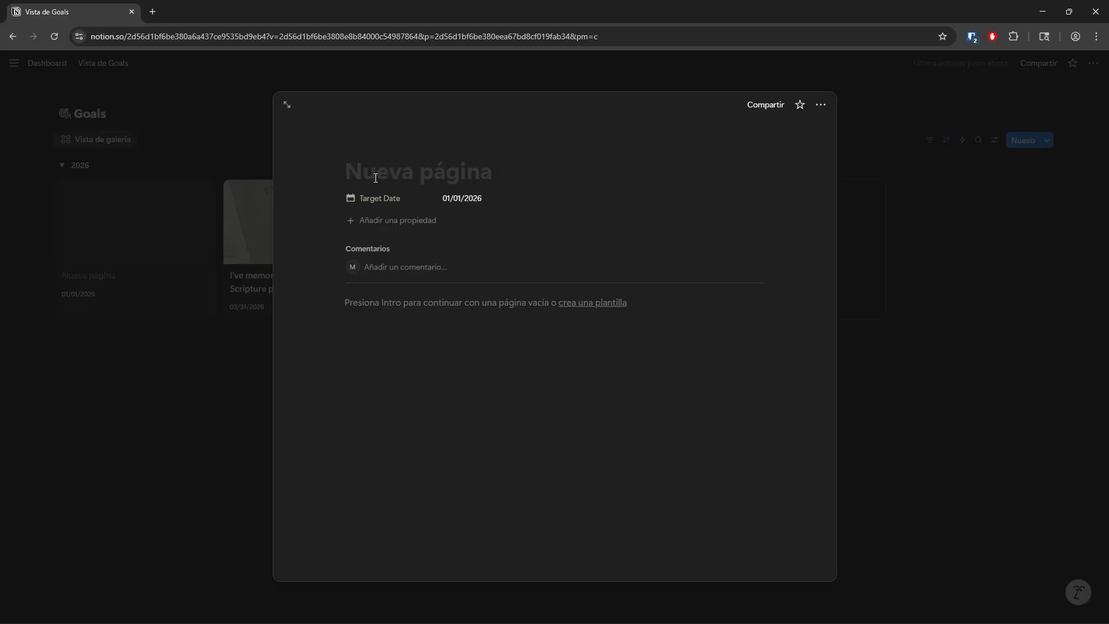
text(I’ve reached)
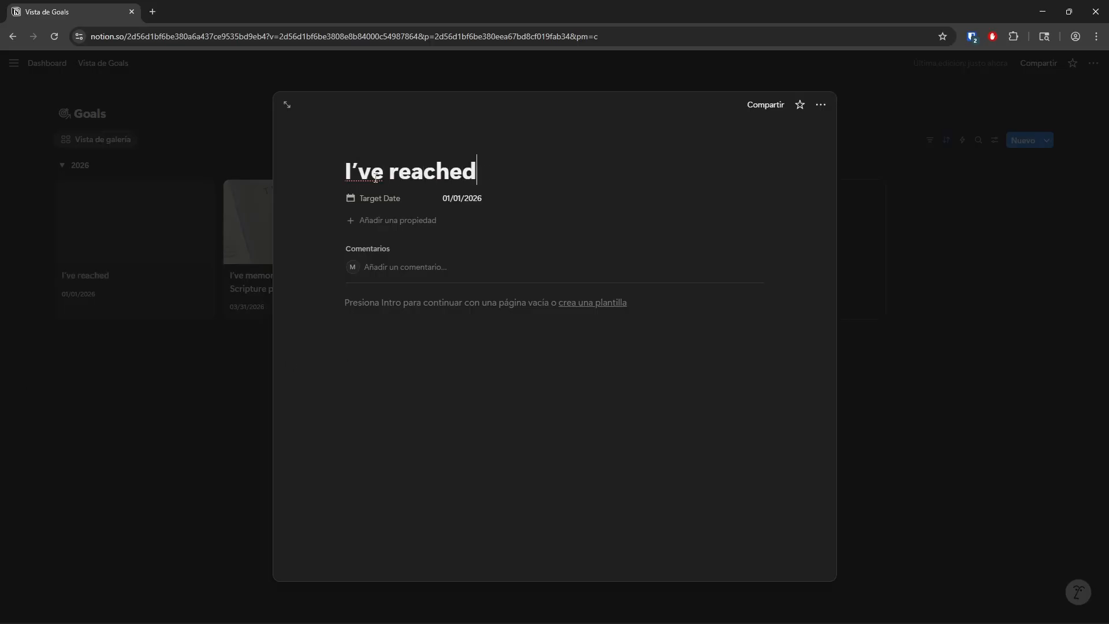
text(50,000 YT subscribers, am earning $5,000/mo online, and have gone full time on YouTube by 12/31/2027.)
- Set the Target Date of the 50,000 YT subscribers goal to 12/31/2027
click(484, 288)
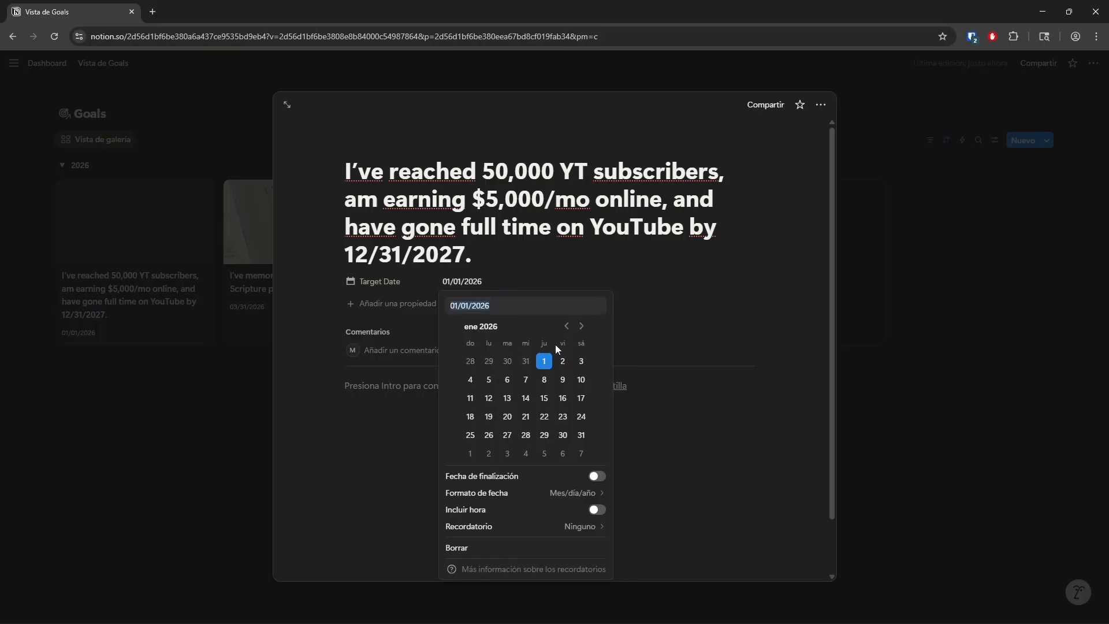
click(517, 306)
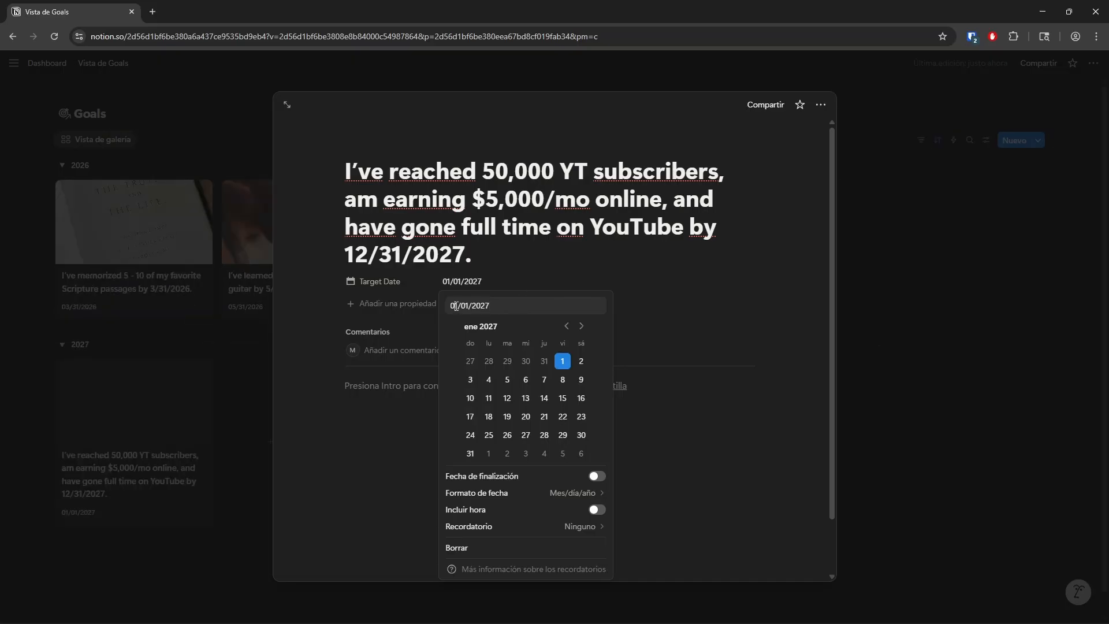
key(BackSpace)
text(2)
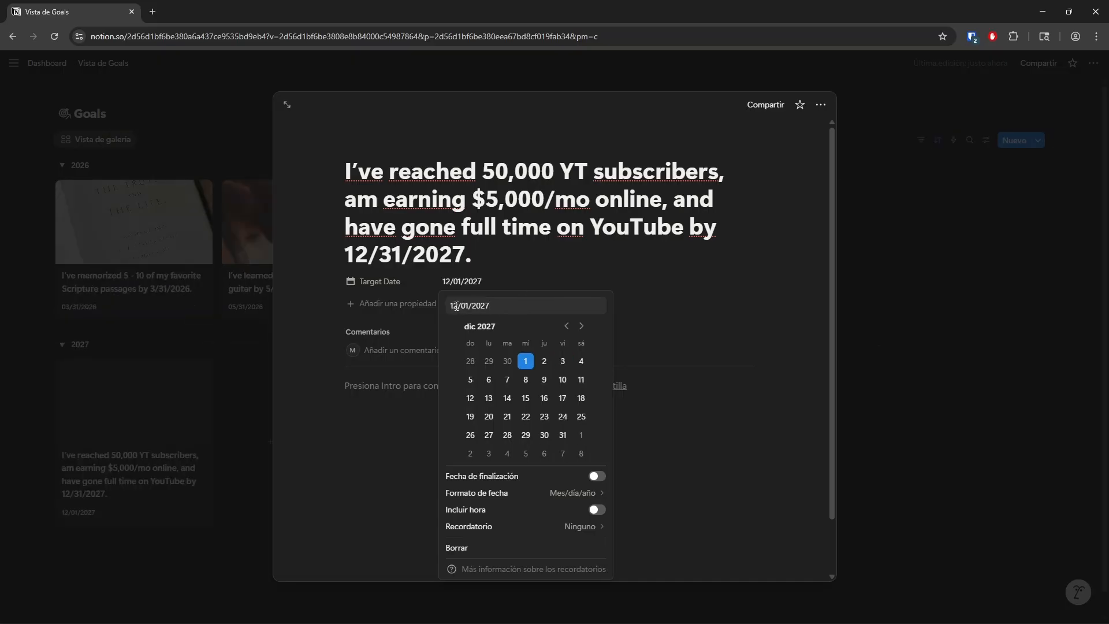
click(564, 435)
click(714, 417)
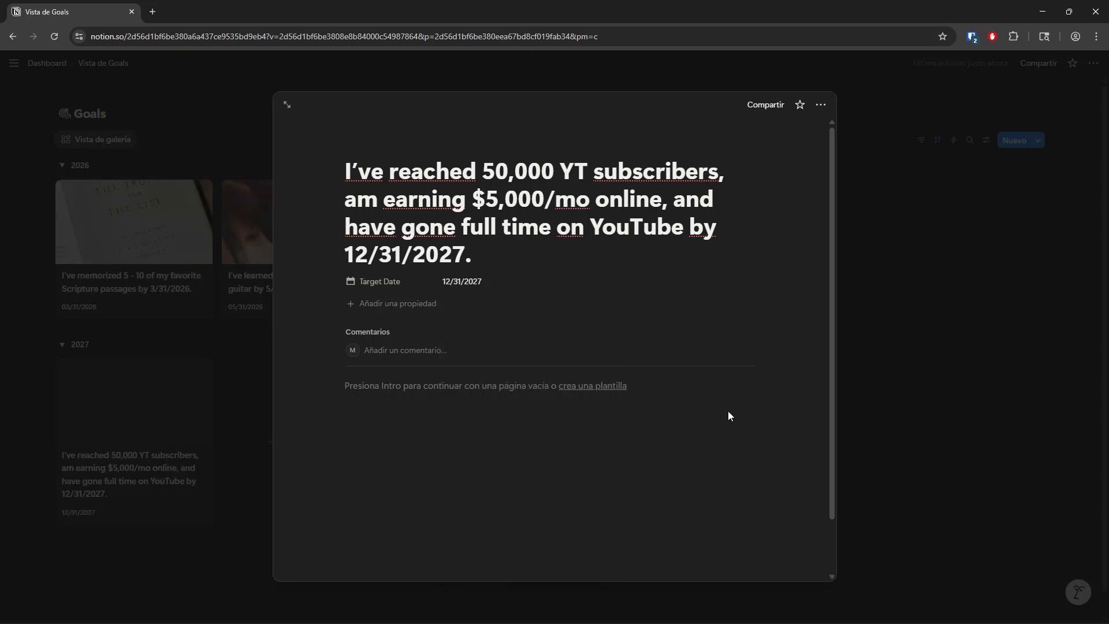
- Add the photo of a man in a light suit as the 50,000 YT subscribers goal's cover and close the page
mouse_move(522, 128)
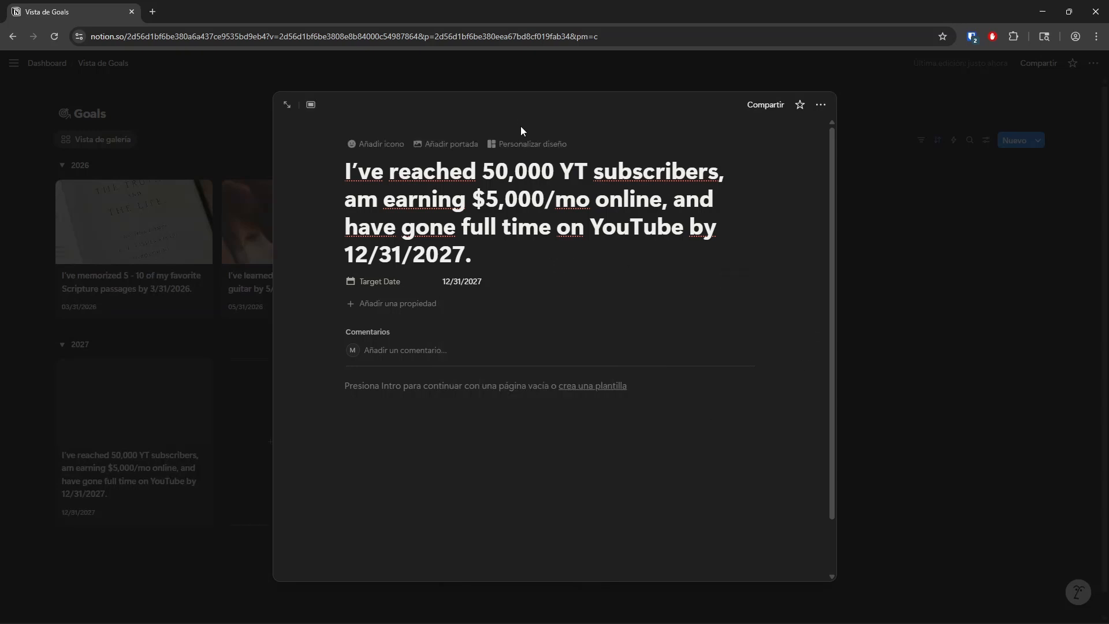
click(445, 143)
key(Escape)
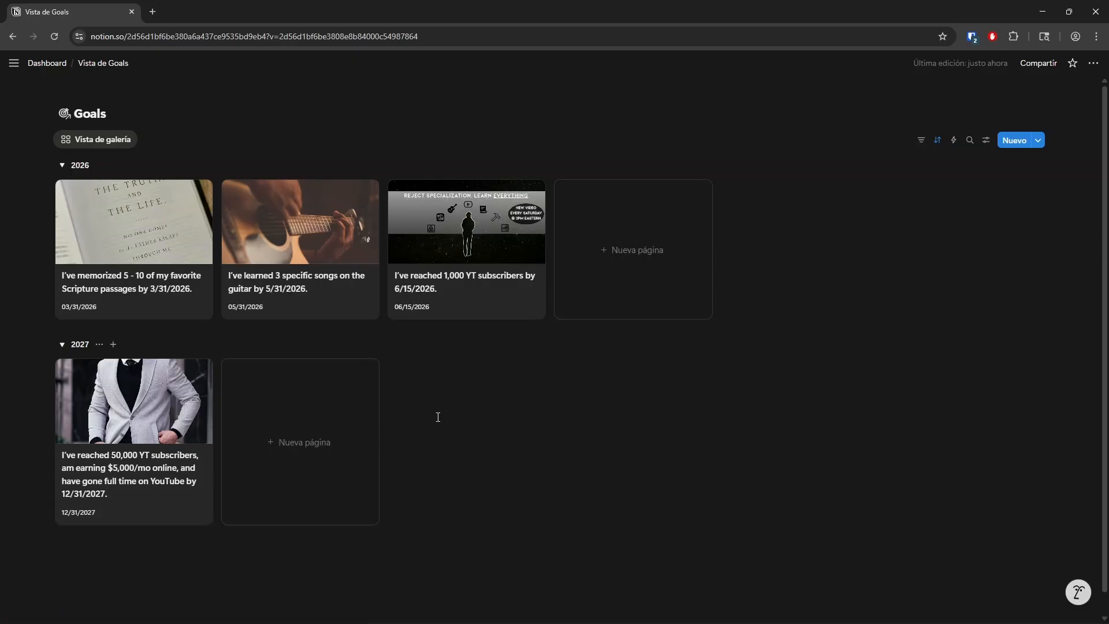
- Reposition the cover of the 50,000 YT subscribers card so the man's face shows, and save the position
mouse_move(168, 382)
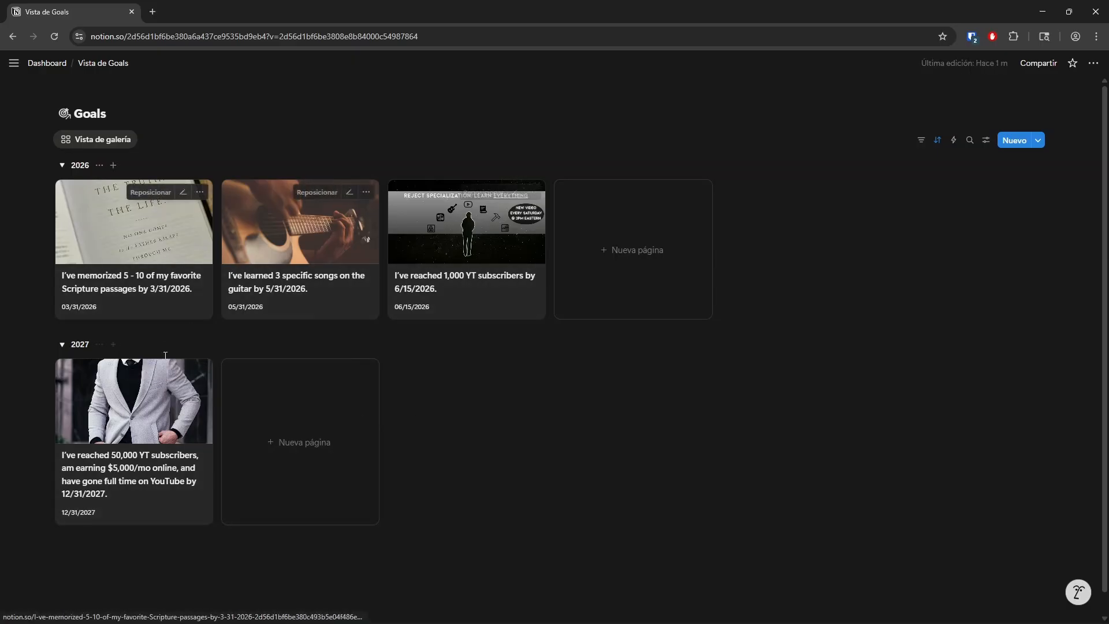
click(151, 372)
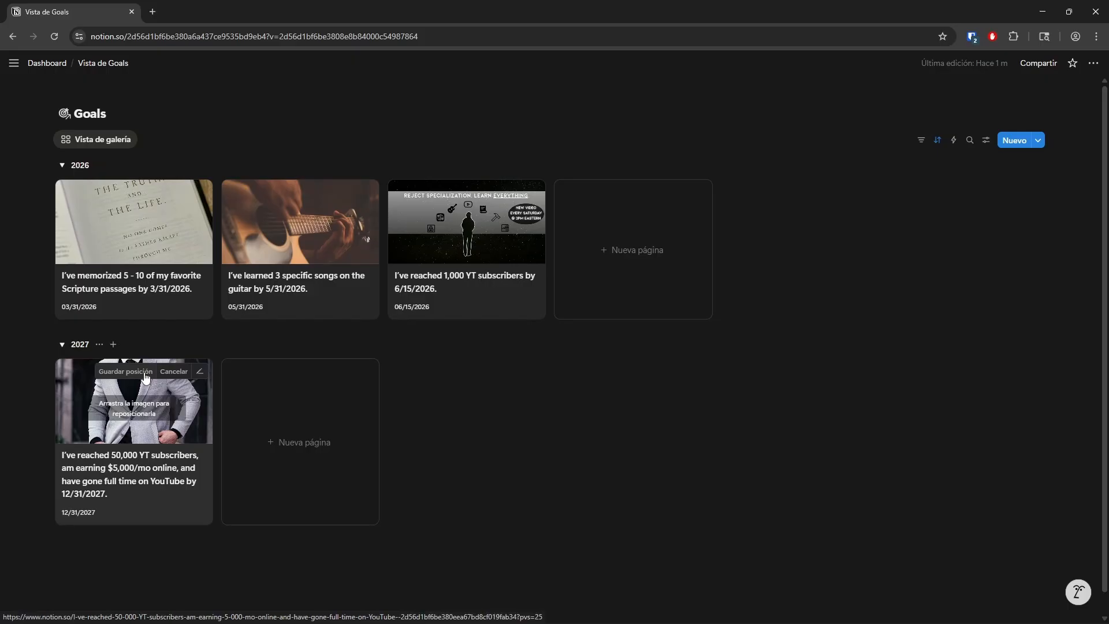
drag(129, 402, 134, 457)
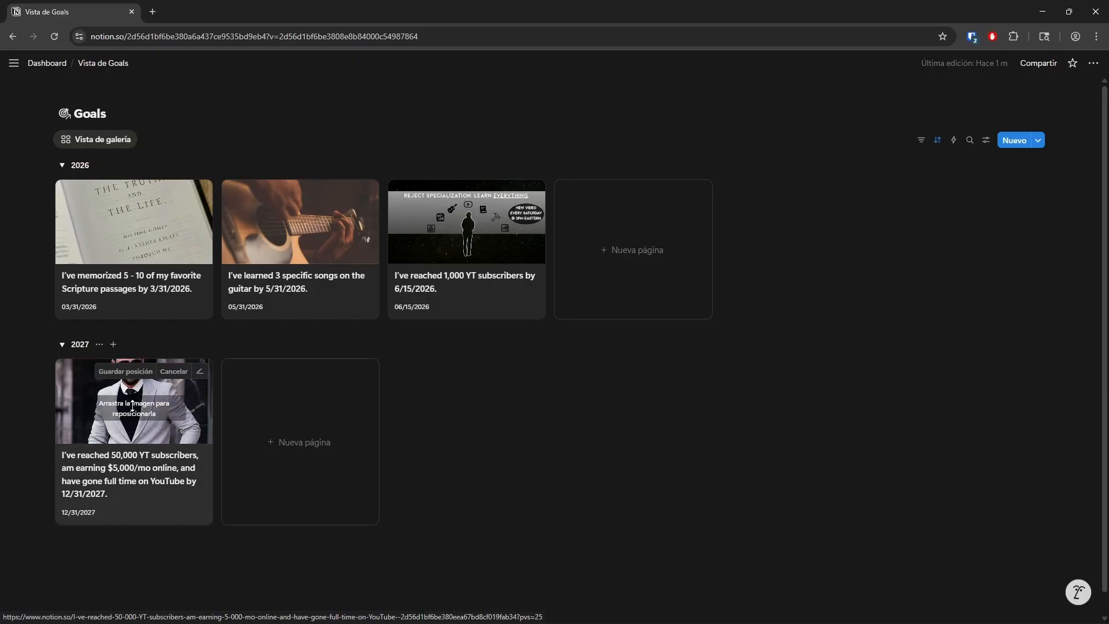
mouse_move(133, 405)
mouse_down()
mouse_move(136, 435)
mouse_move(135, 407)
mouse_up()
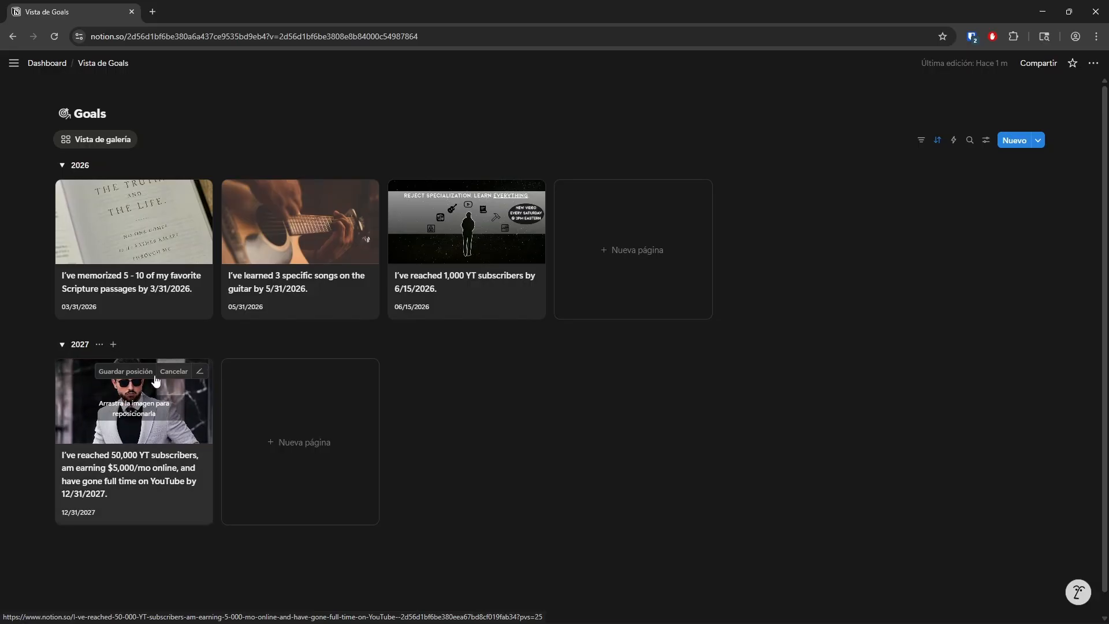
click(130, 372)
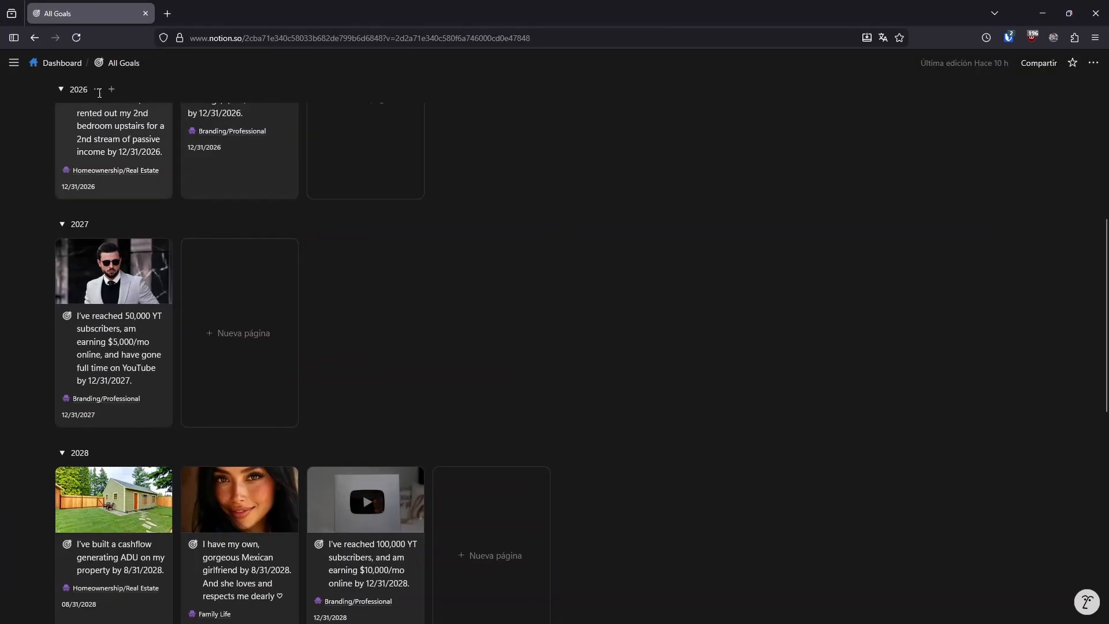
- Go to the Dashboard page from the finished All Goals example
click(62, 63)
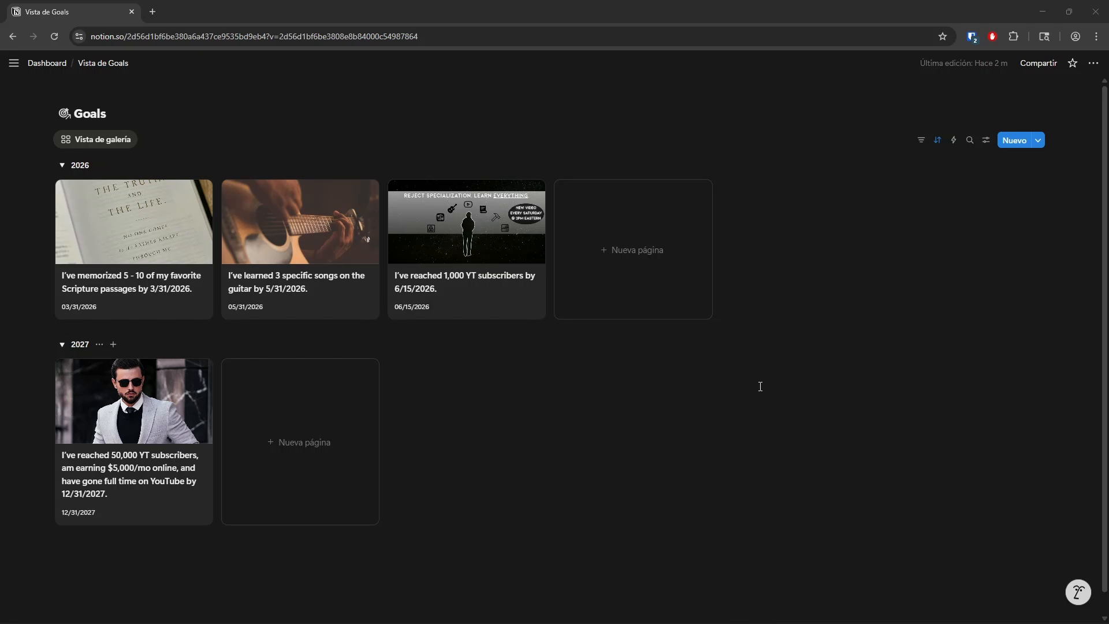
- Set the Goals gallery's card size to Pequeño (small) in the layout settings and close the settings
click(986, 141)
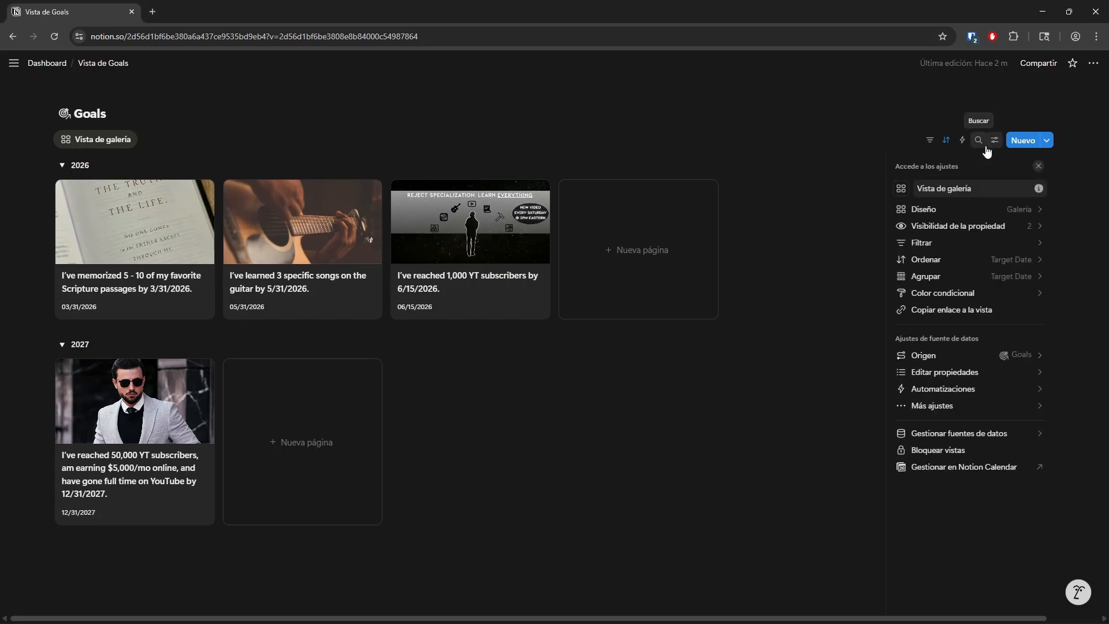
click(923, 209)
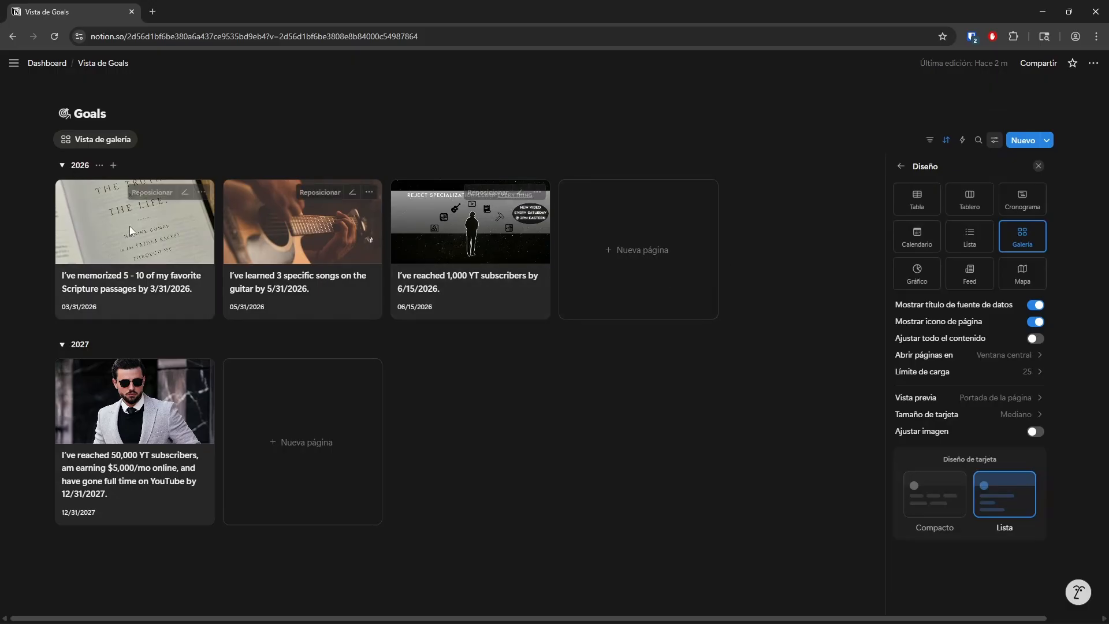
click(945, 399)
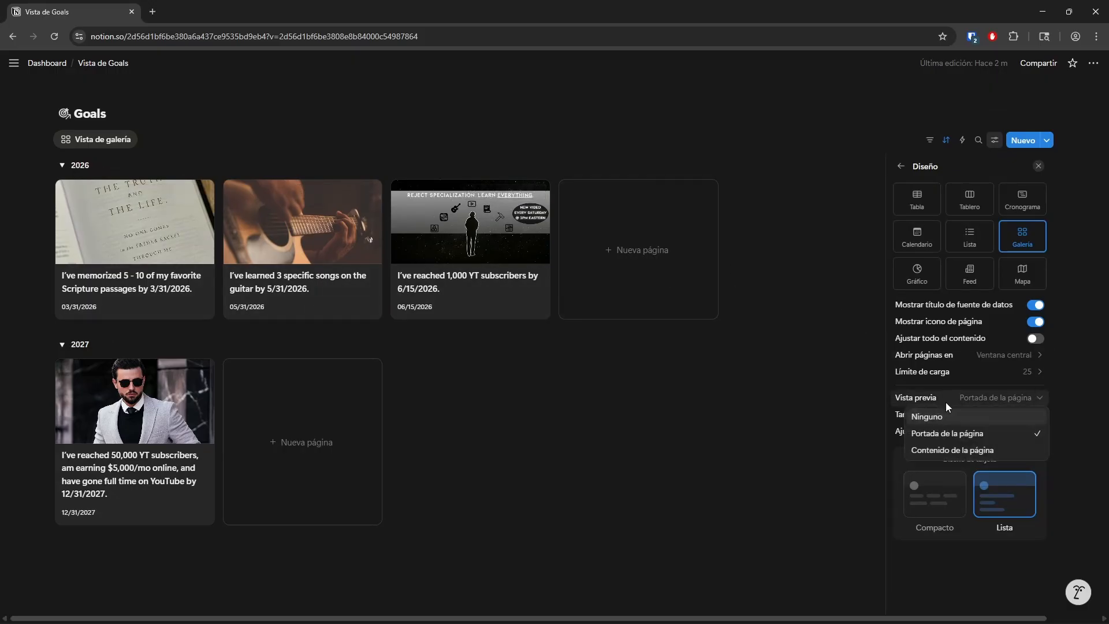
click(944, 402)
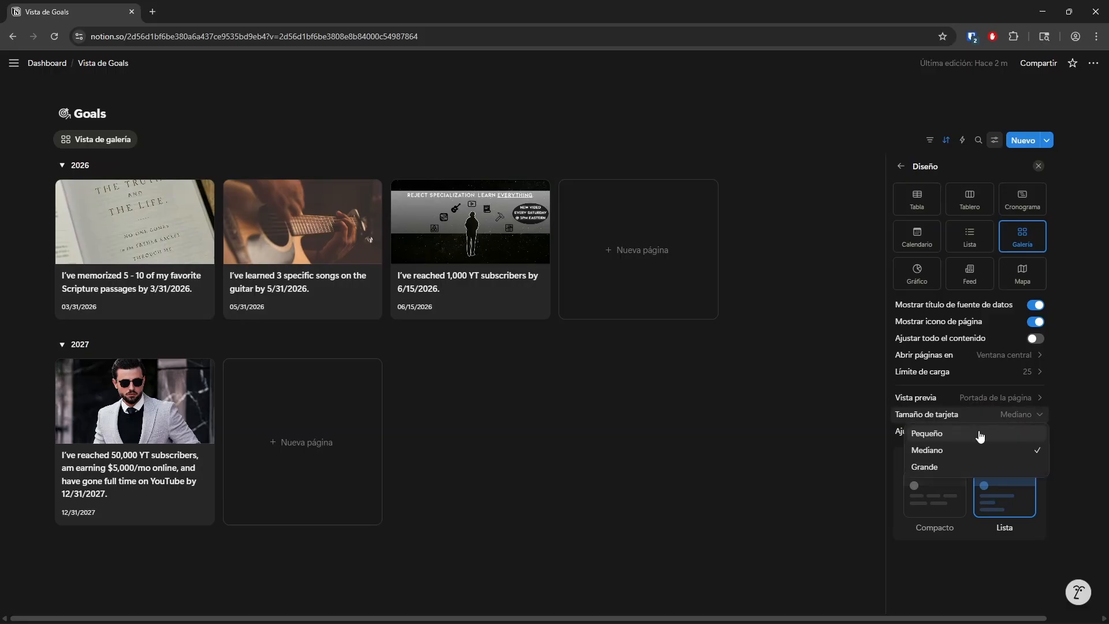
click(948, 434)
click(825, 426)
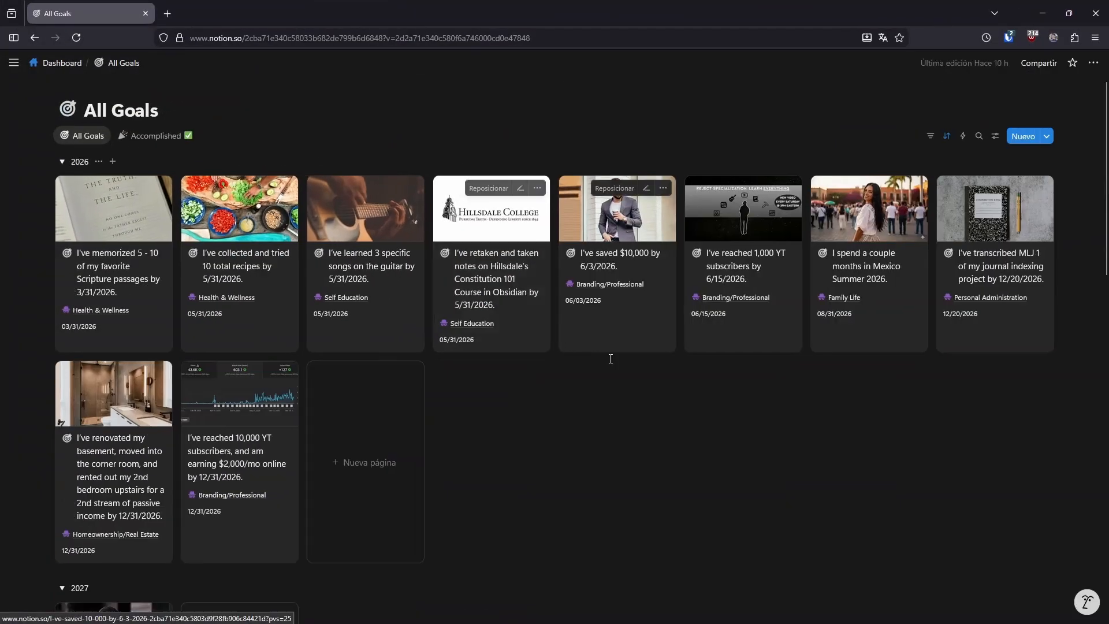
- Examine the finished example's Dashboard page, including its Life Areas gallery, Calendar, Bird's Eye Views and Workspaces sections
click(60, 63)
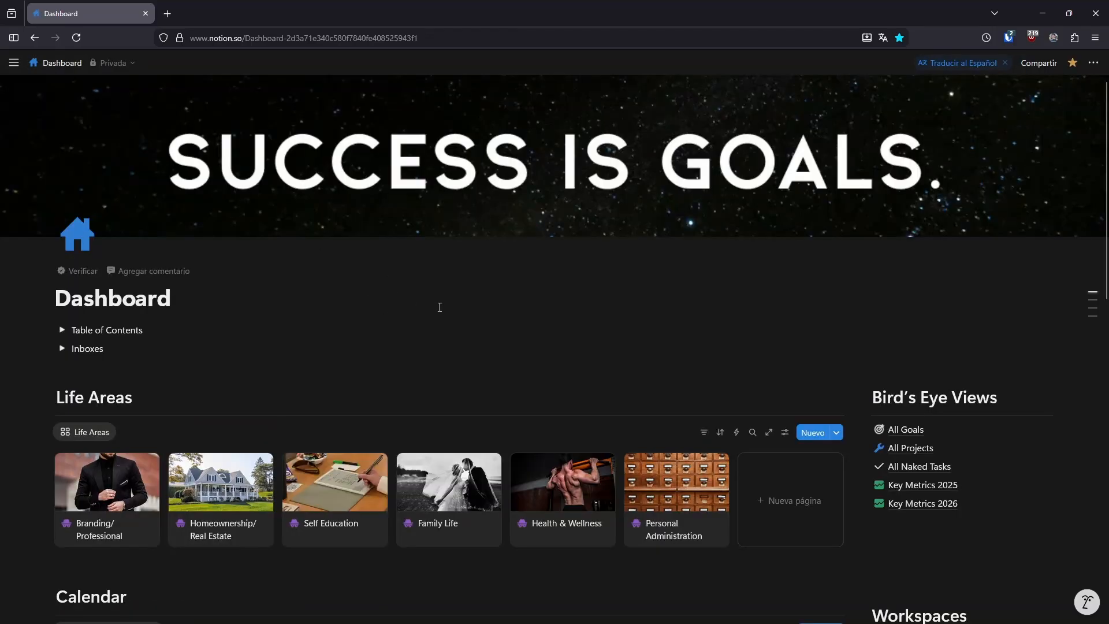
scroll(444, 295, down, 4)
scroll(758, 460, down, 3)
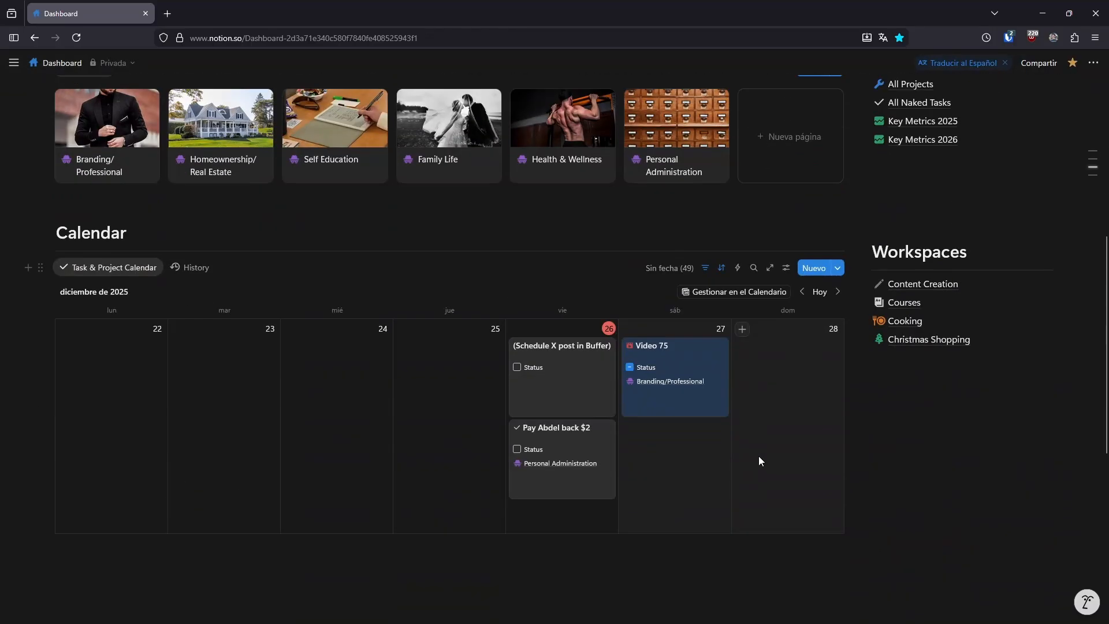
scroll(670, 365, up, 3)
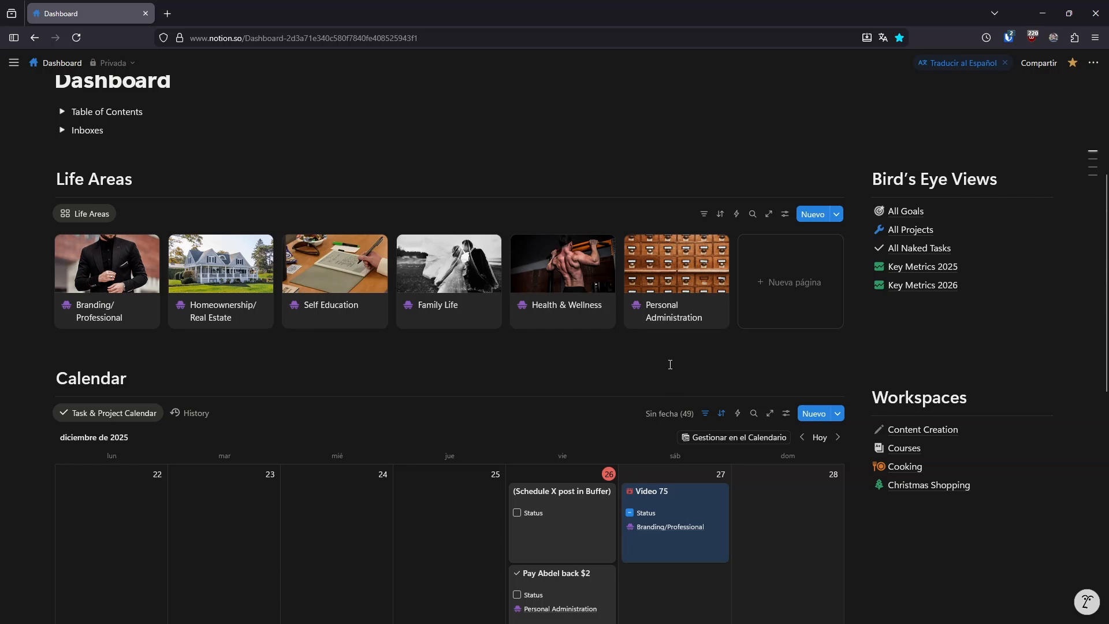
scroll(670, 364, down, 5)
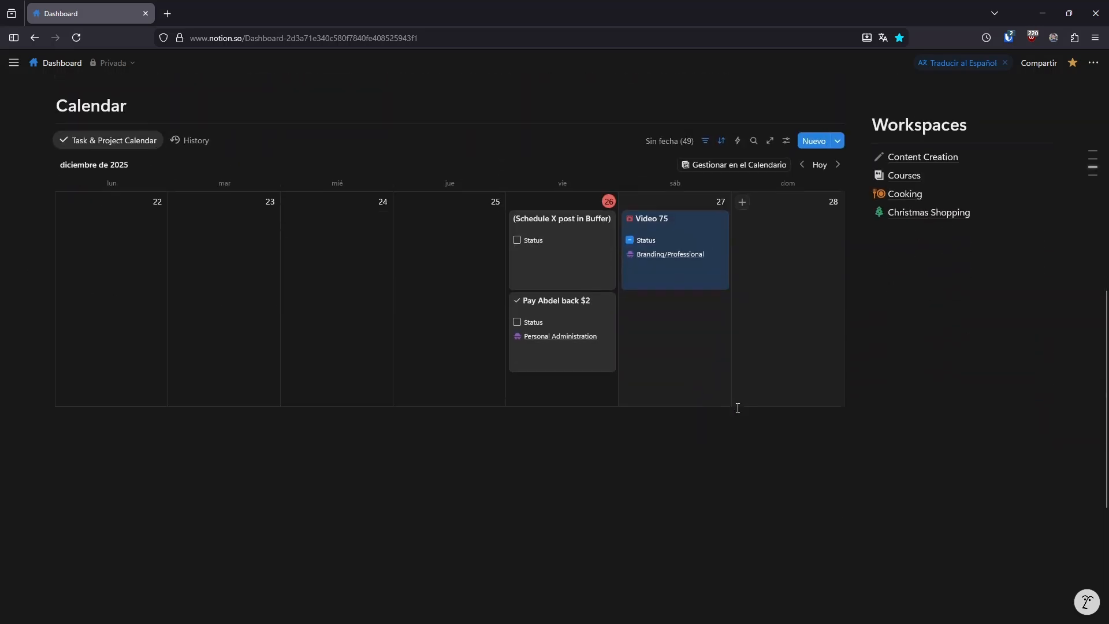
scroll(738, 408, down, 2)
scroll(782, 459, up, 9)
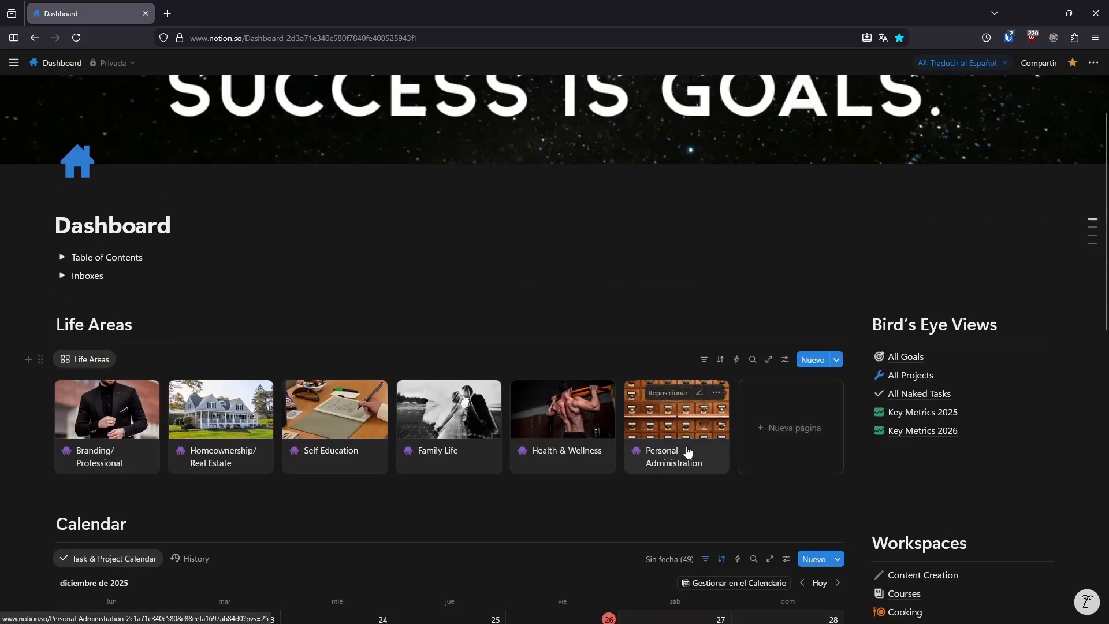
scroll(722, 451, down, 3)
scroll(745, 454, up, 2)
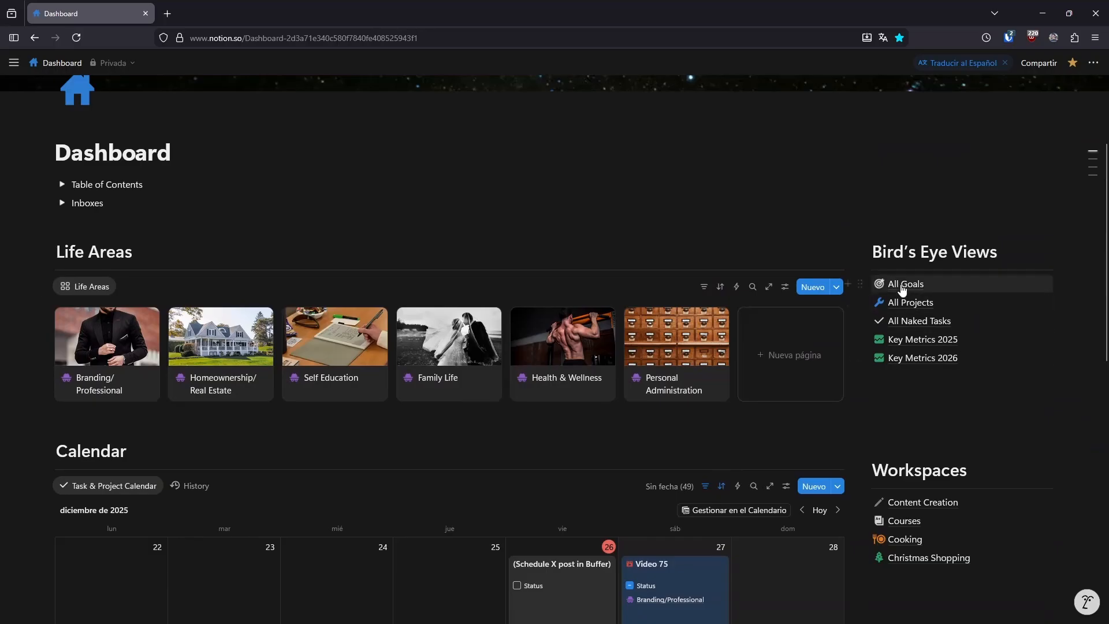
- Open the example's All Goals view and examine the Scripture memorization goal's Tasks & Projects list
click(903, 285)
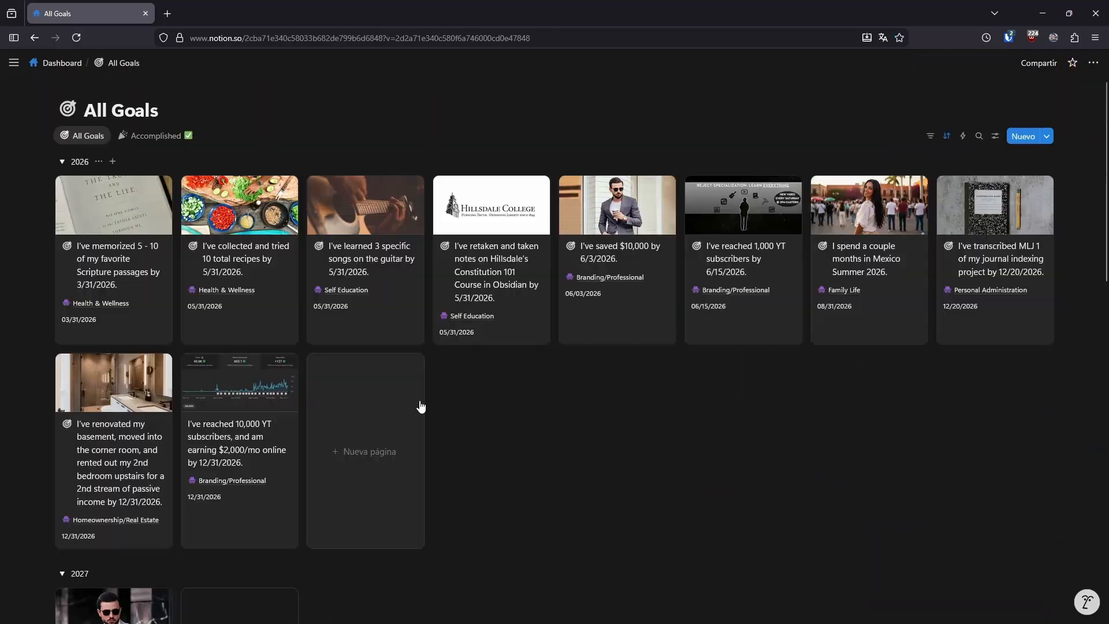
click(104, 261)
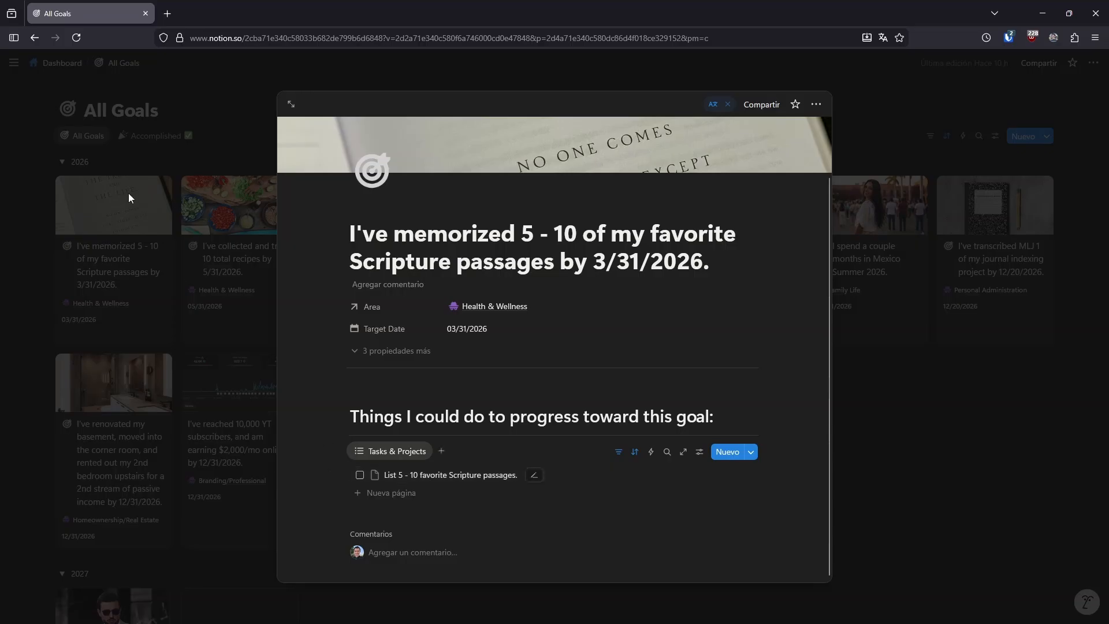
click(78, 117)
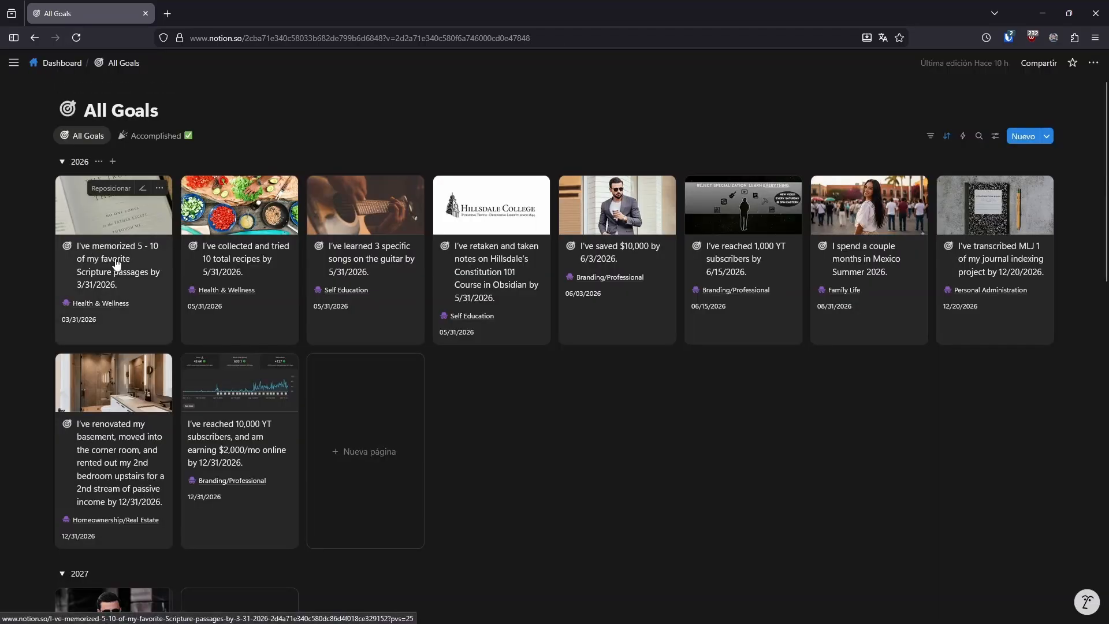
click(113, 262)
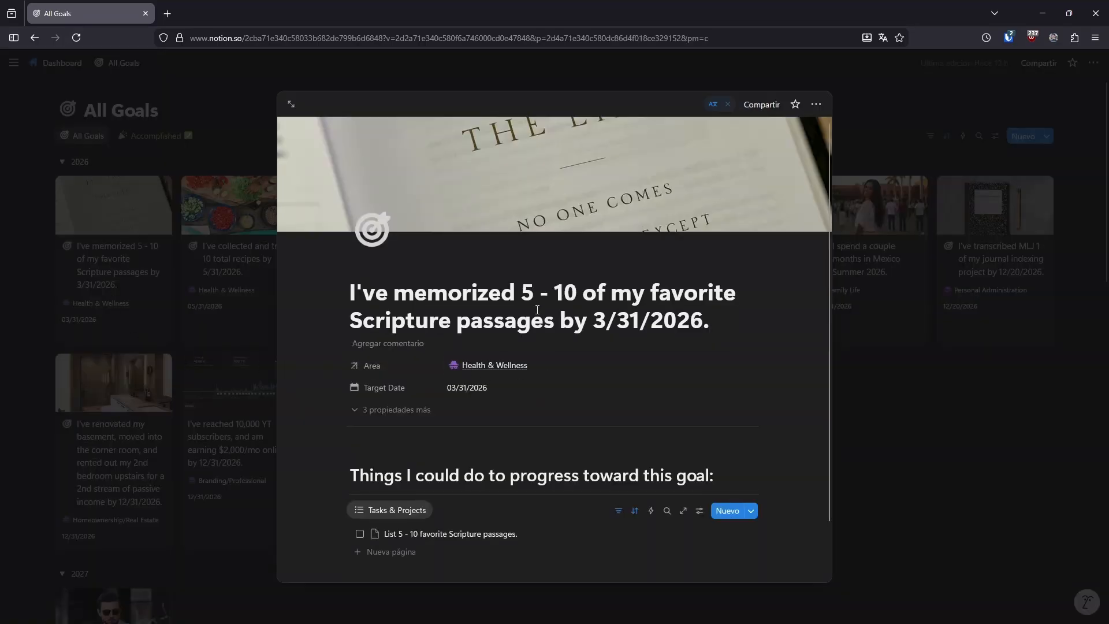
scroll(507, 333, down, 2)
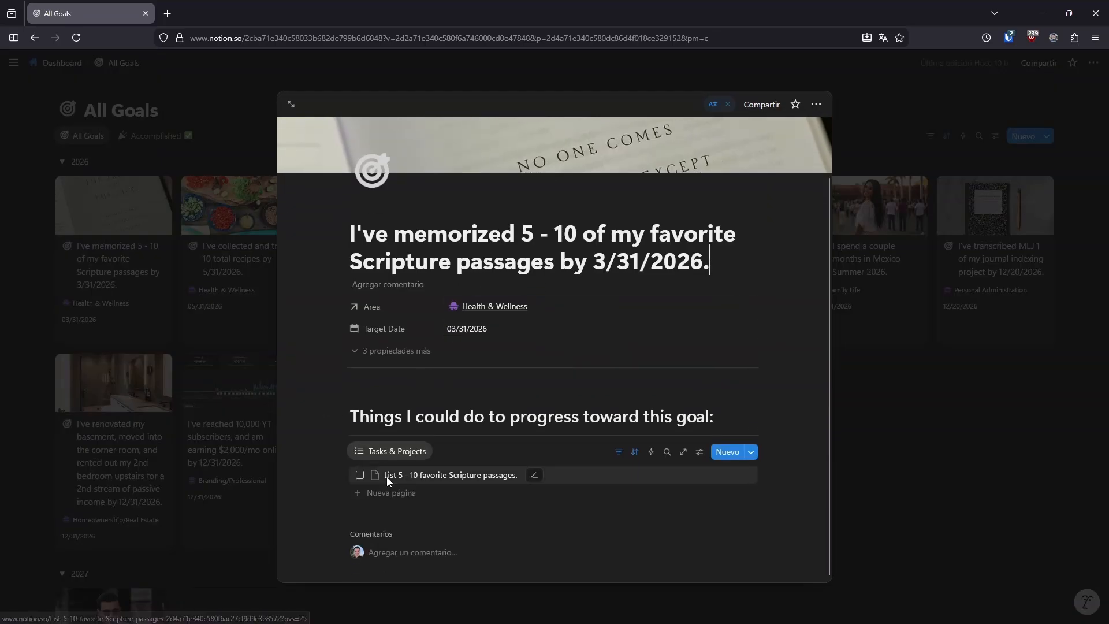
click(140, 158)
click(62, 62)
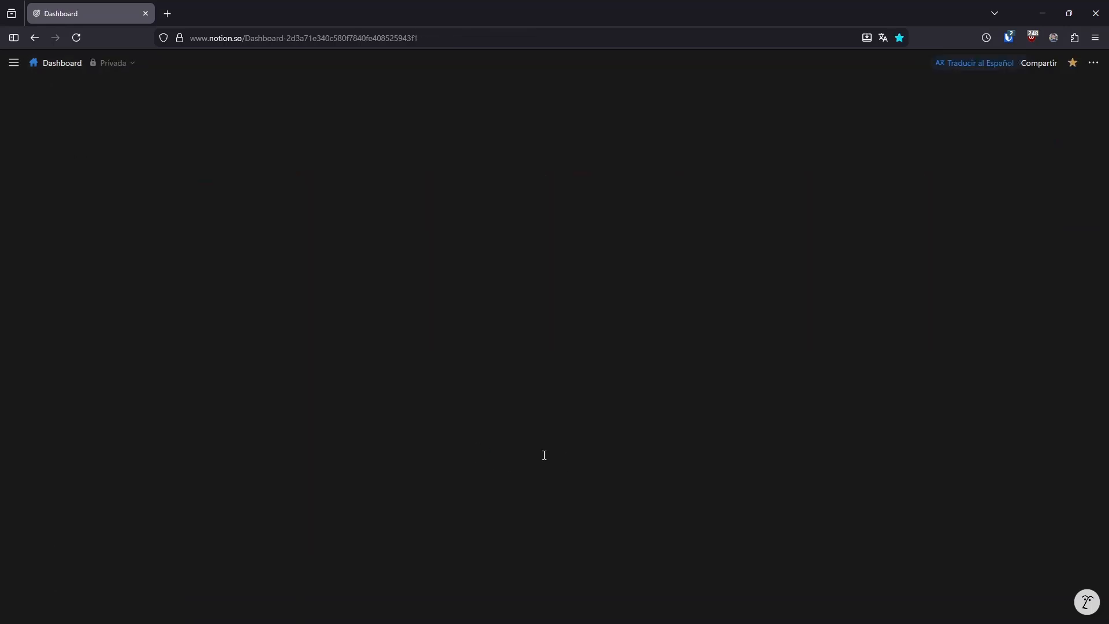
scroll(540, 456, down, 10)
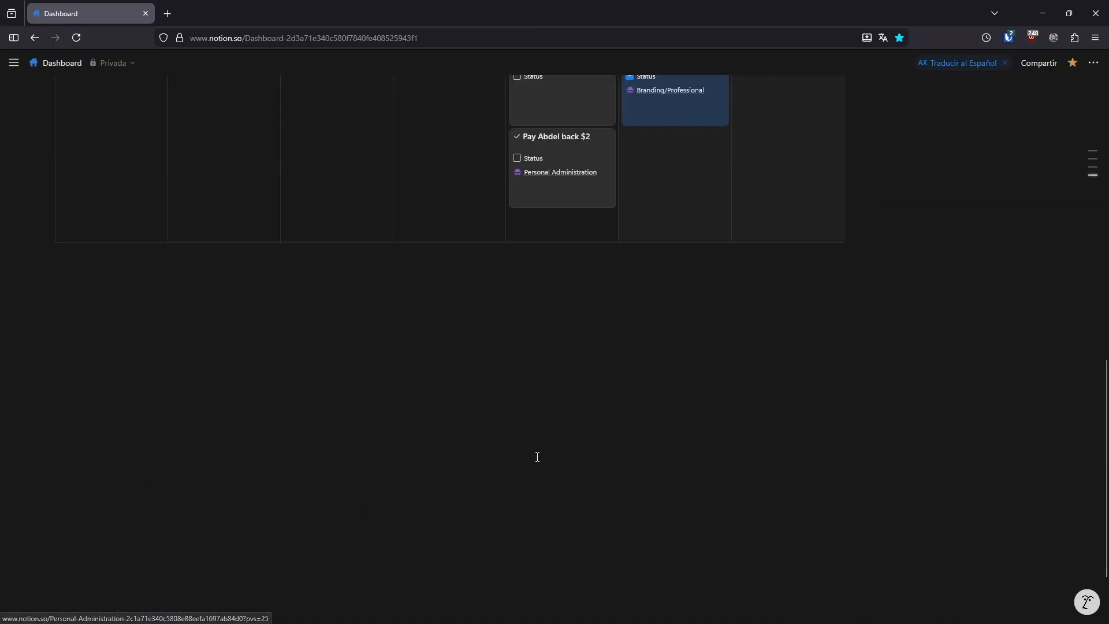
scroll(538, 456, up, 5)
scroll(286, 247, down, 2)
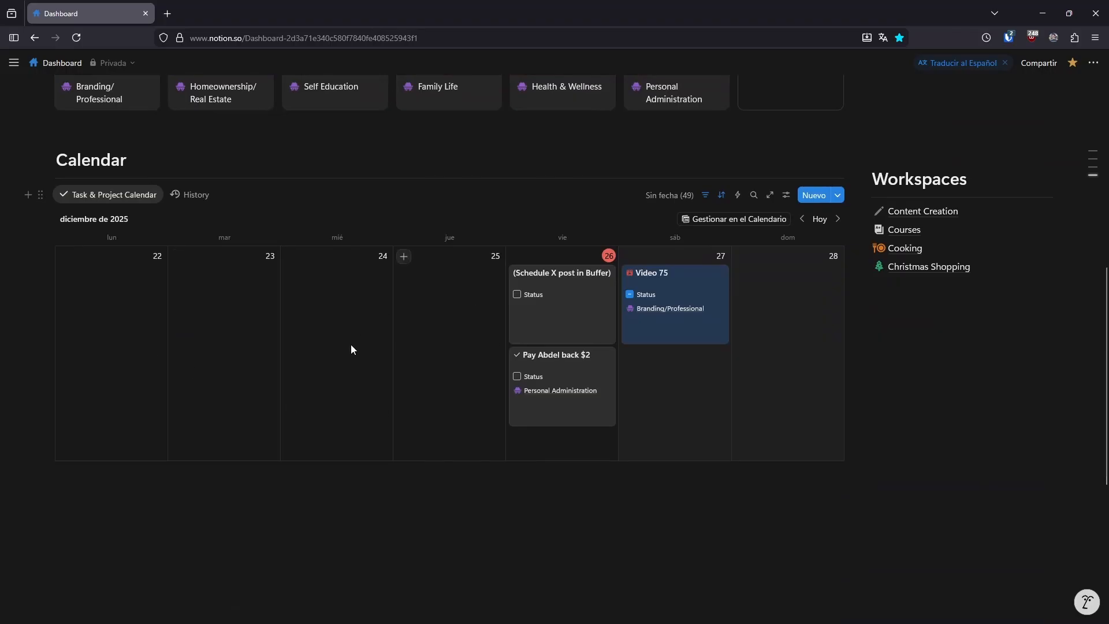
scroll(369, 374, up, 5)
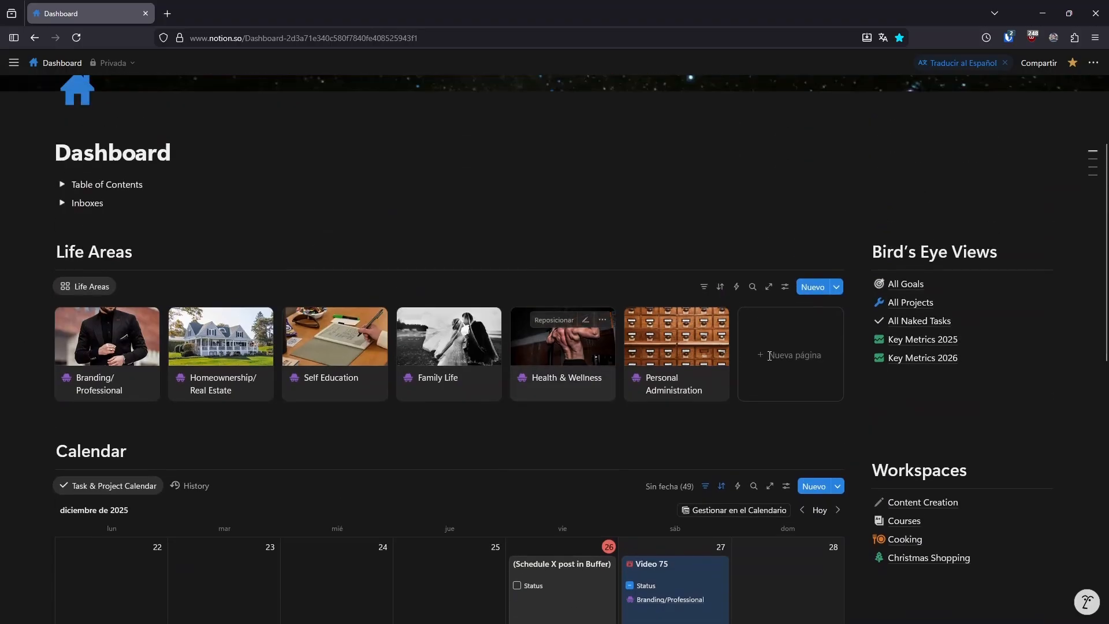
click(918, 319)
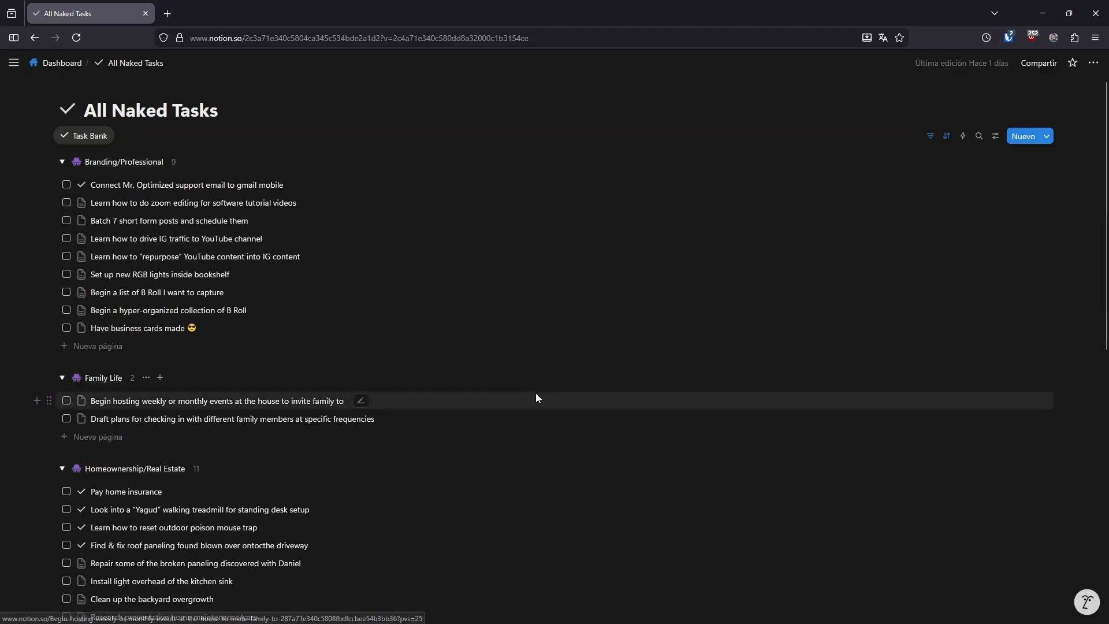
click(46, 64)
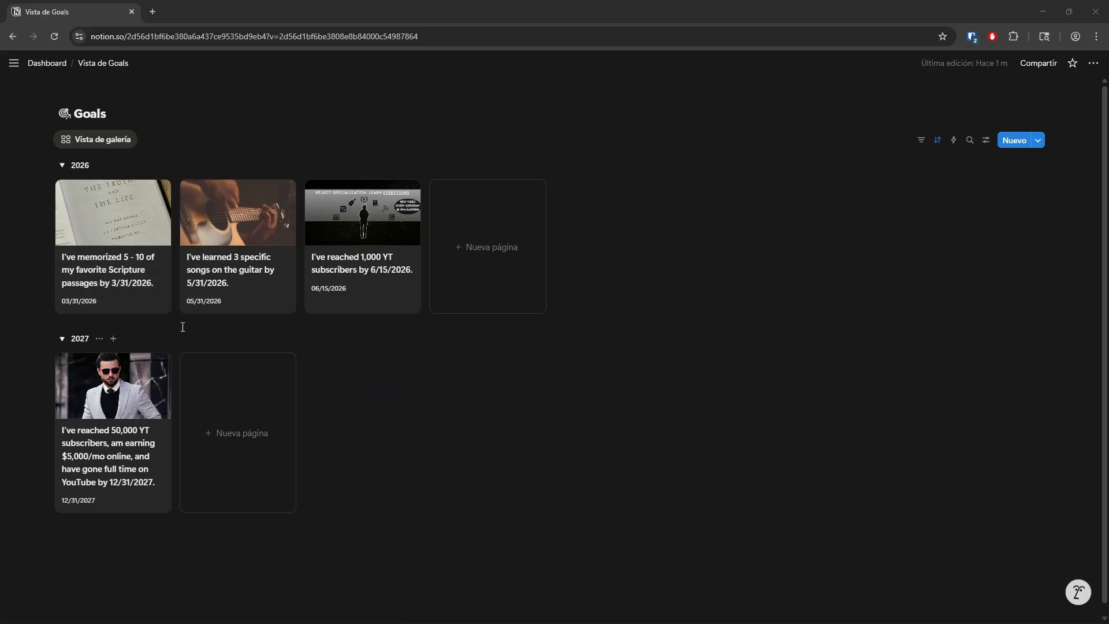
- Add the to-do "List 5 - 10 favorite Scripture passages" to the body of the Scripture memorization goal's page and close it
click(112, 279)
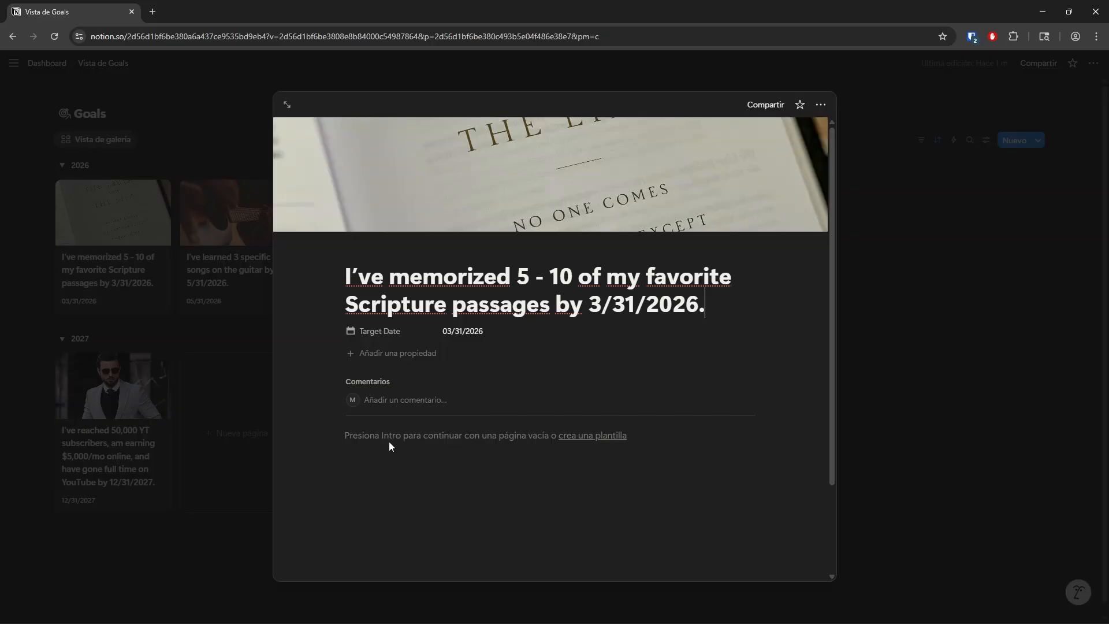
click(386, 442)
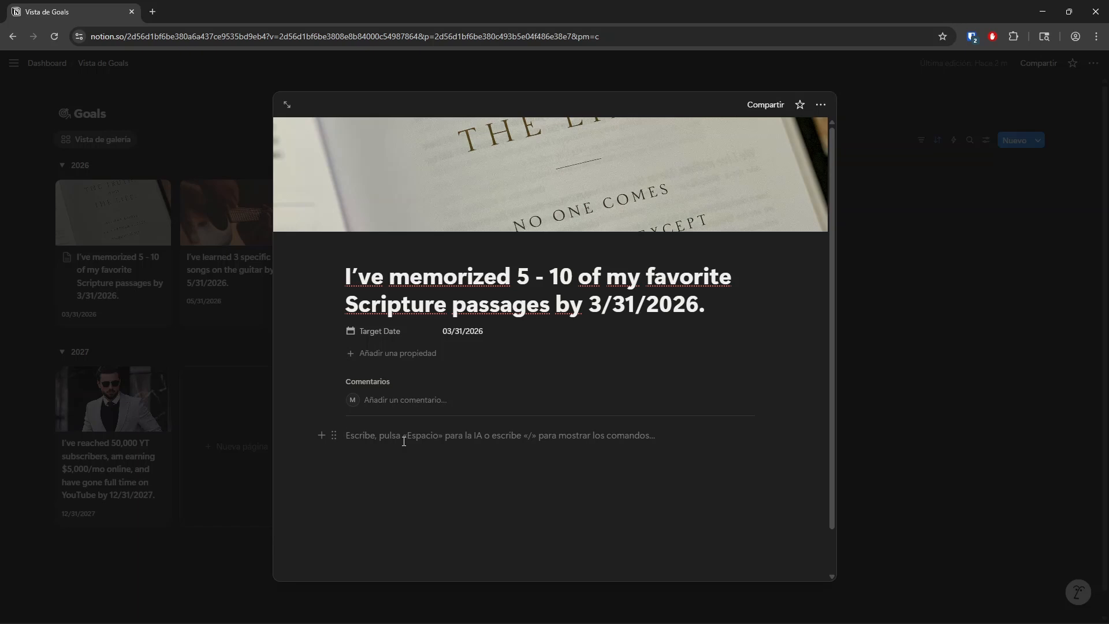
text([)
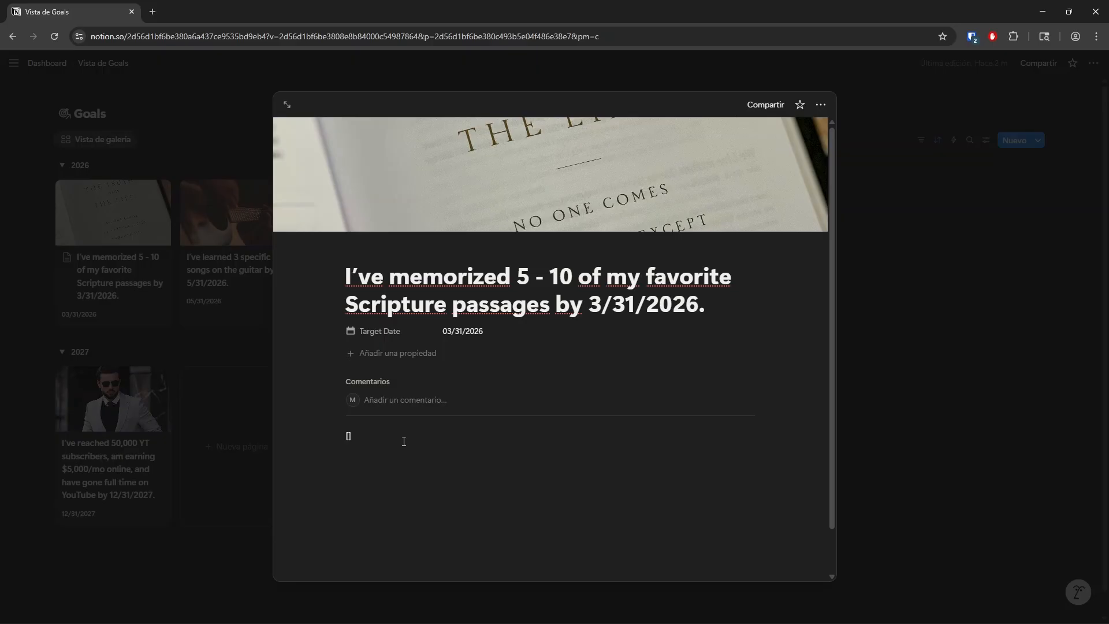
text(])
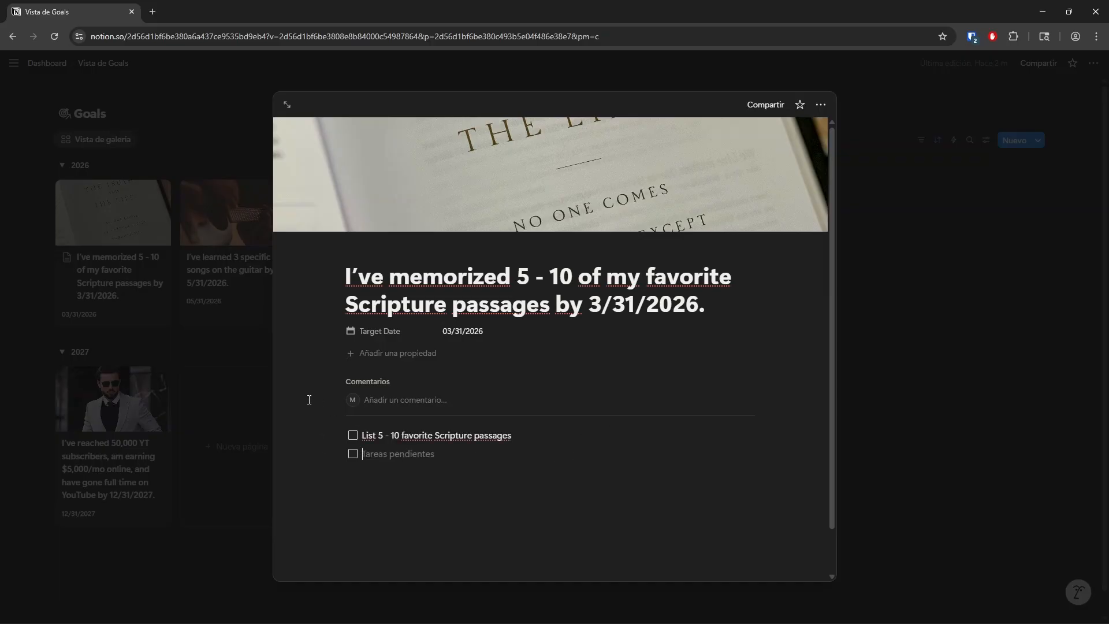
click(221, 400)
- Reopen the Scripture memorization goal, check off its "List 5 - 10 favorite Scripture passages" to-do, and close the page
click(111, 280)
click(353, 435)
click(255, 444)
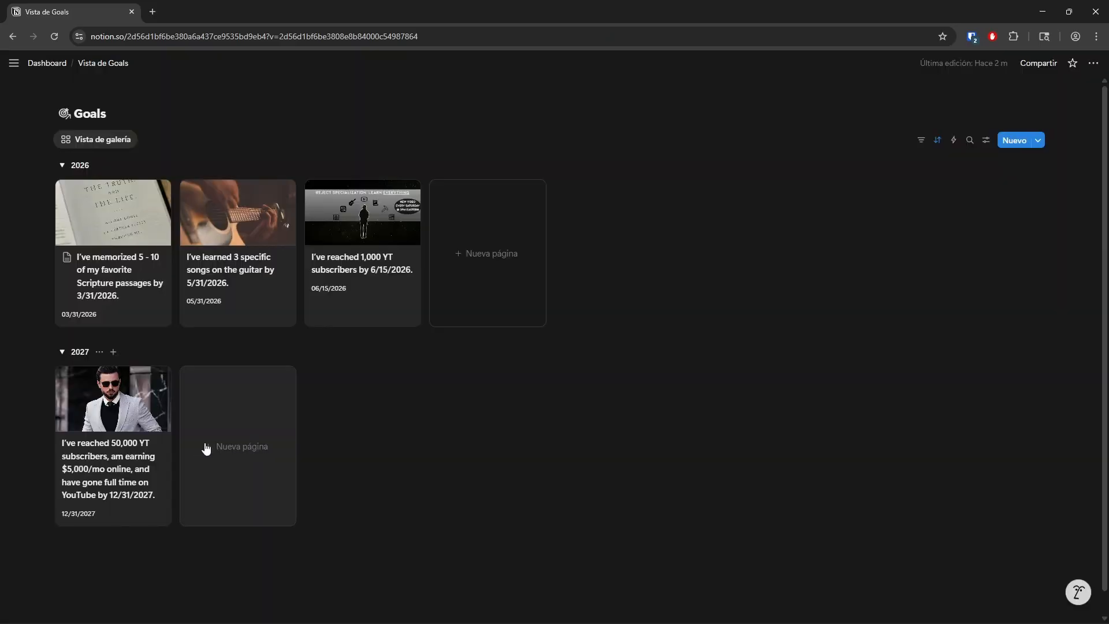